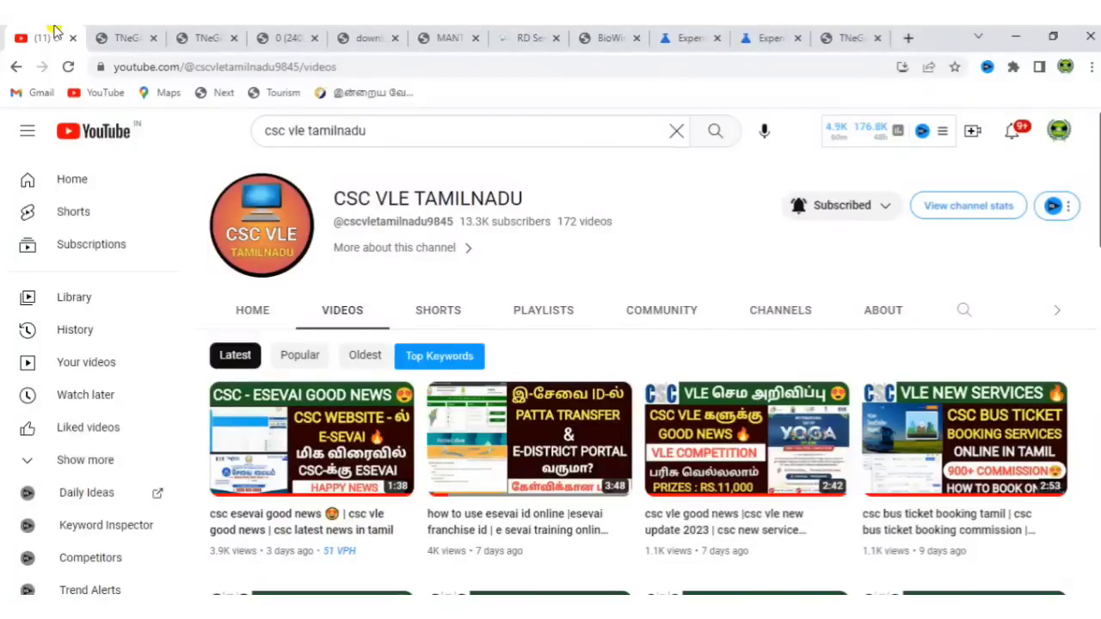
Open the e-Sevai department login's sign-in page, and view the portal page for selecting the biometric device make
left_click(109, 32)
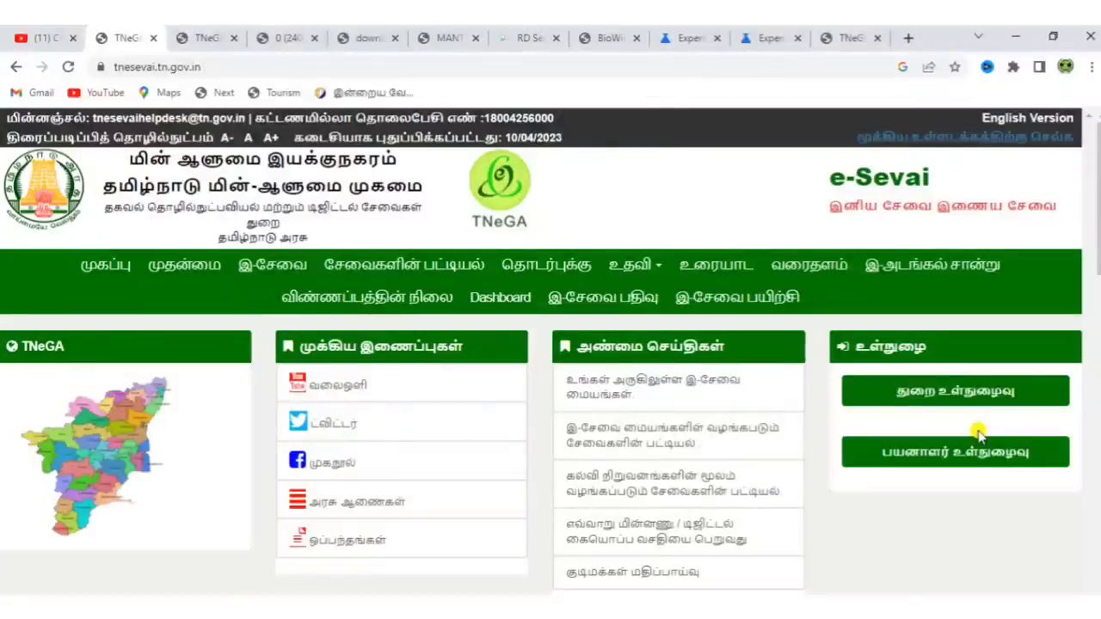
middle_click(997, 387)
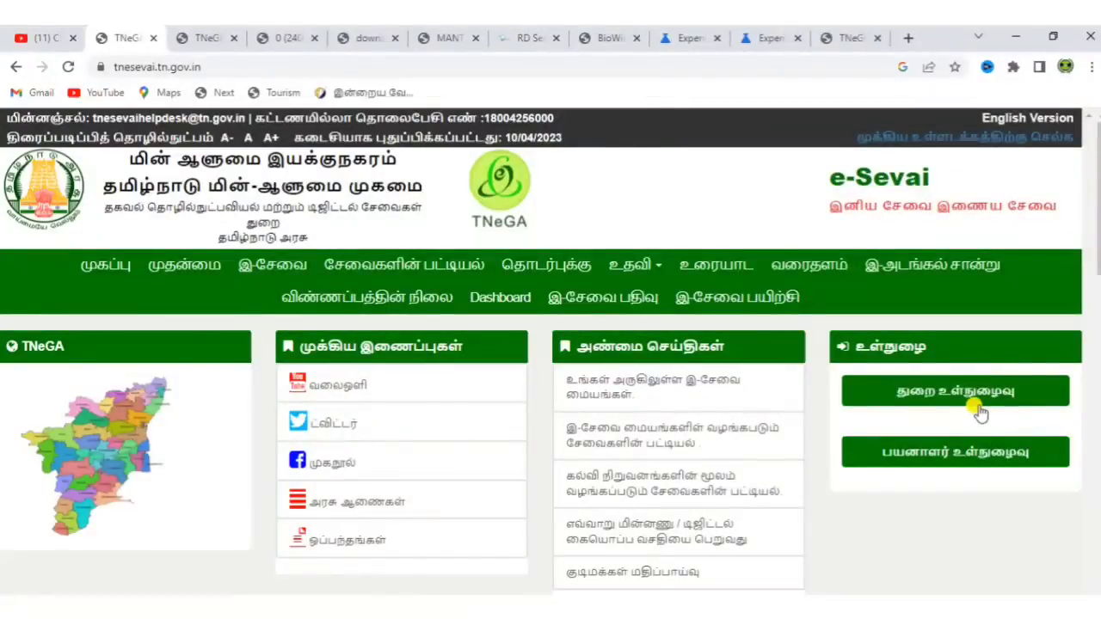
left_click(188, 33)
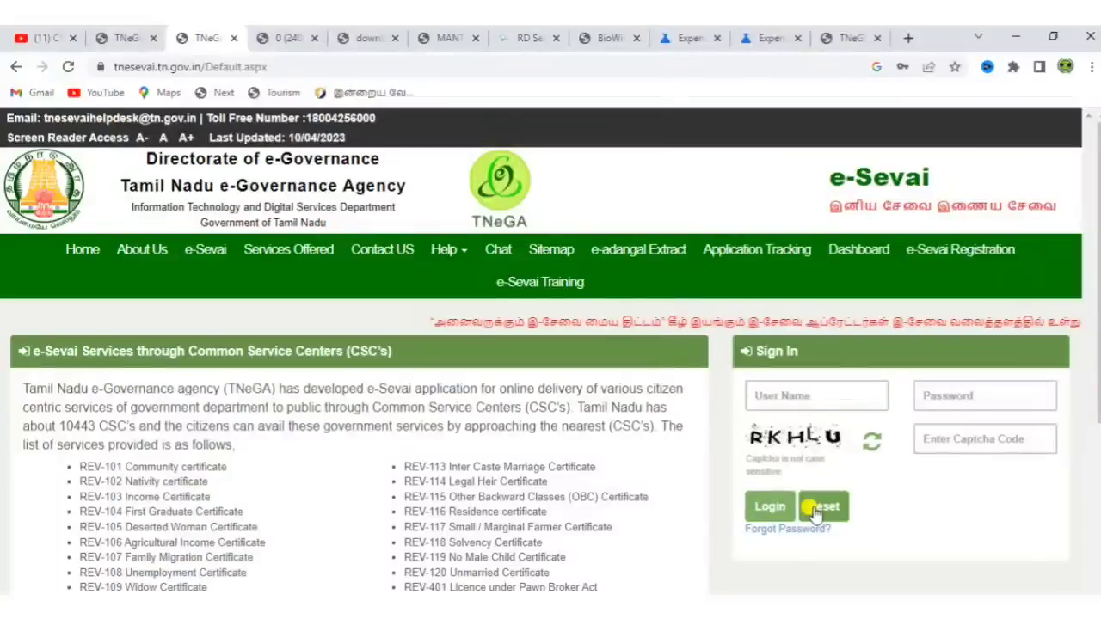
left_click(290, 35)
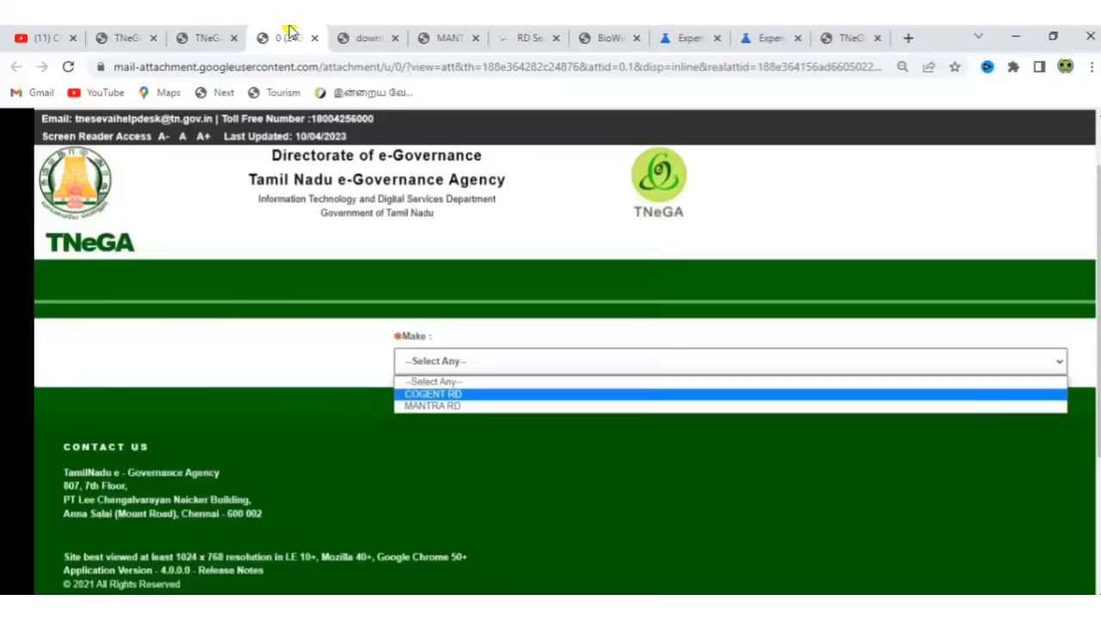
Review the driver and RD service packages offered on the Mantra products download page
left_click(342, 35)
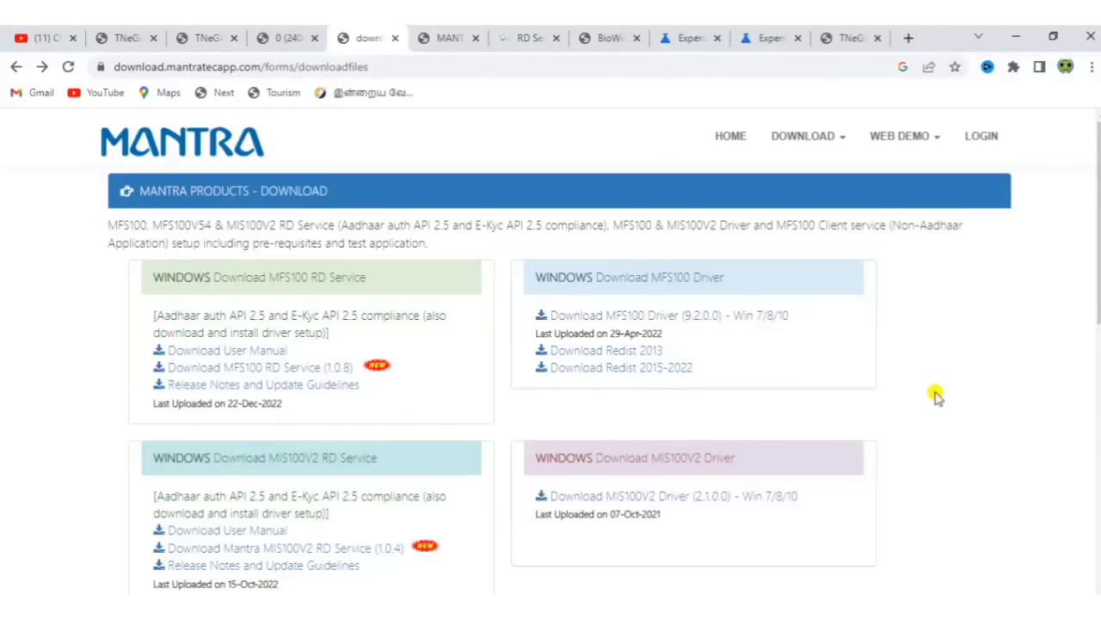
scroll(936, 395, "down", 2)
scroll(935, 395, "down", 1)
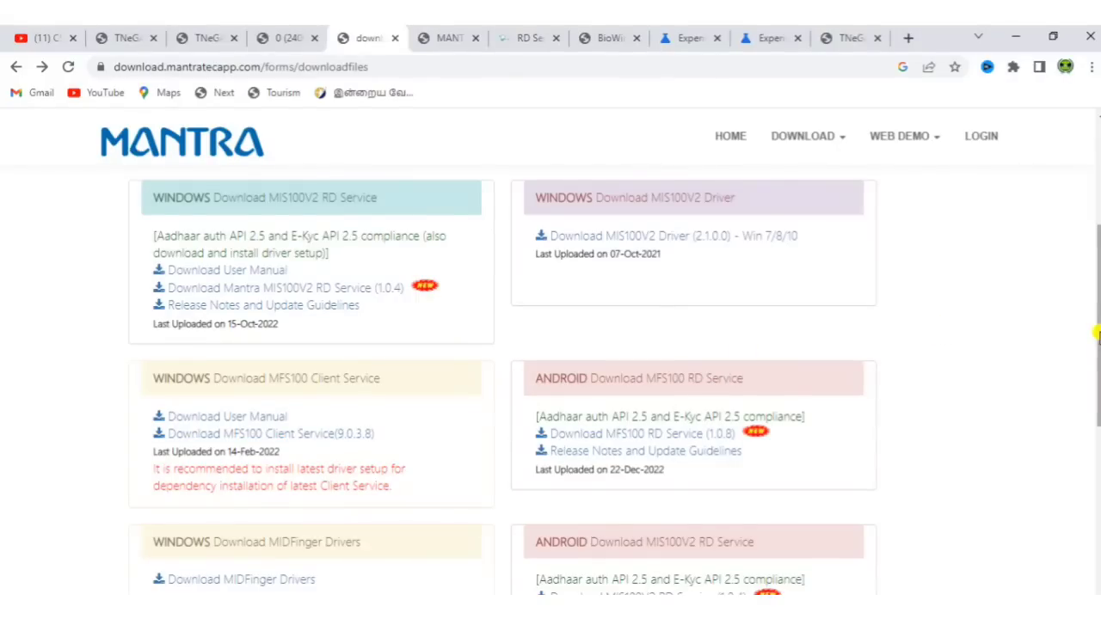
left_click_drag(1098, 336, 1089, 240)
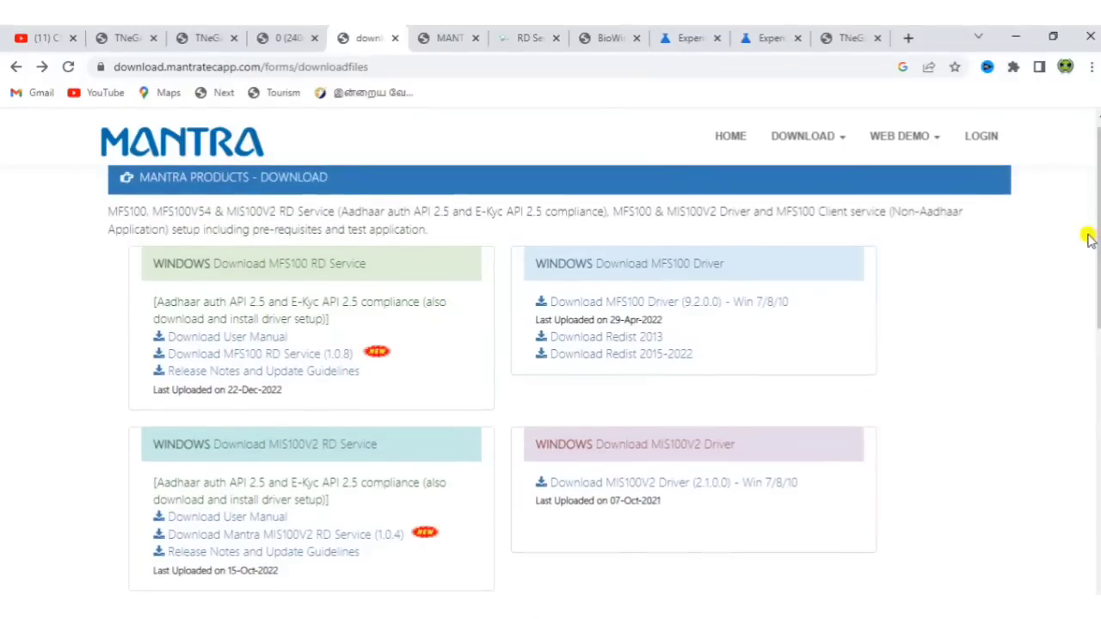
Open the Windows MFS100 RD Service user manual and read its section on the RD Service setup download link
left_click(243, 341)
left_click(444, 36)
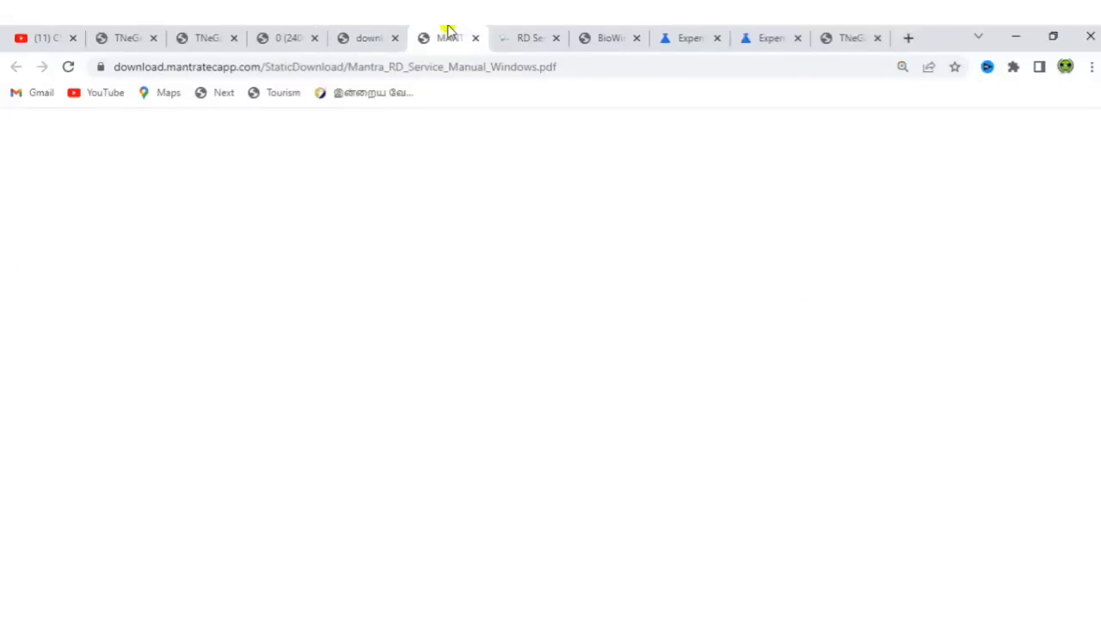
scroll(1076, 389, "down", 10)
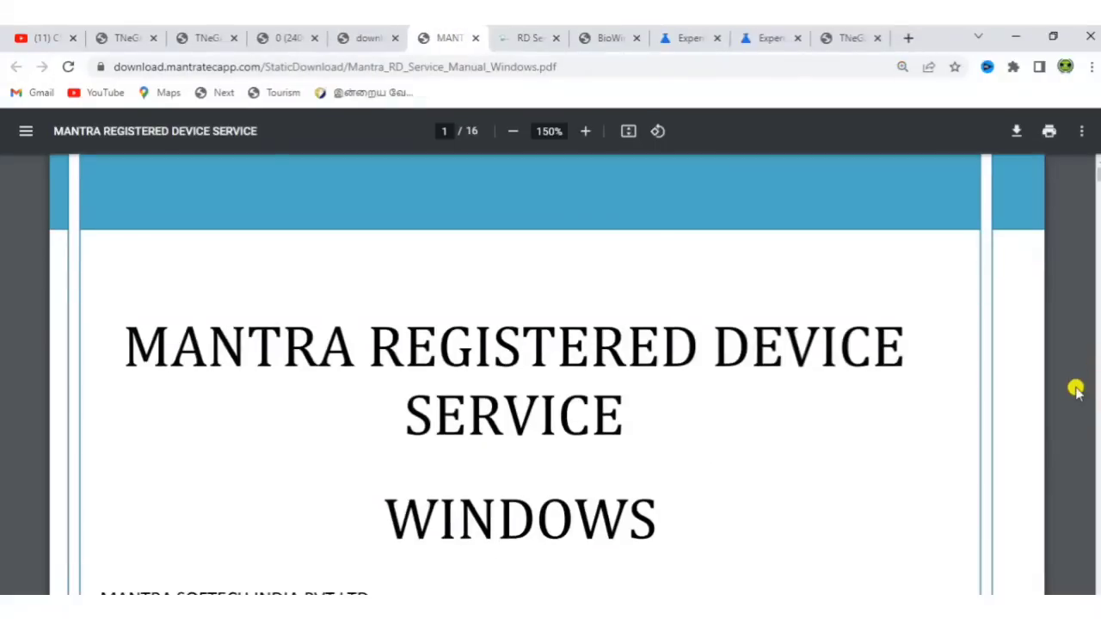
scroll(1076, 389, "down", 6)
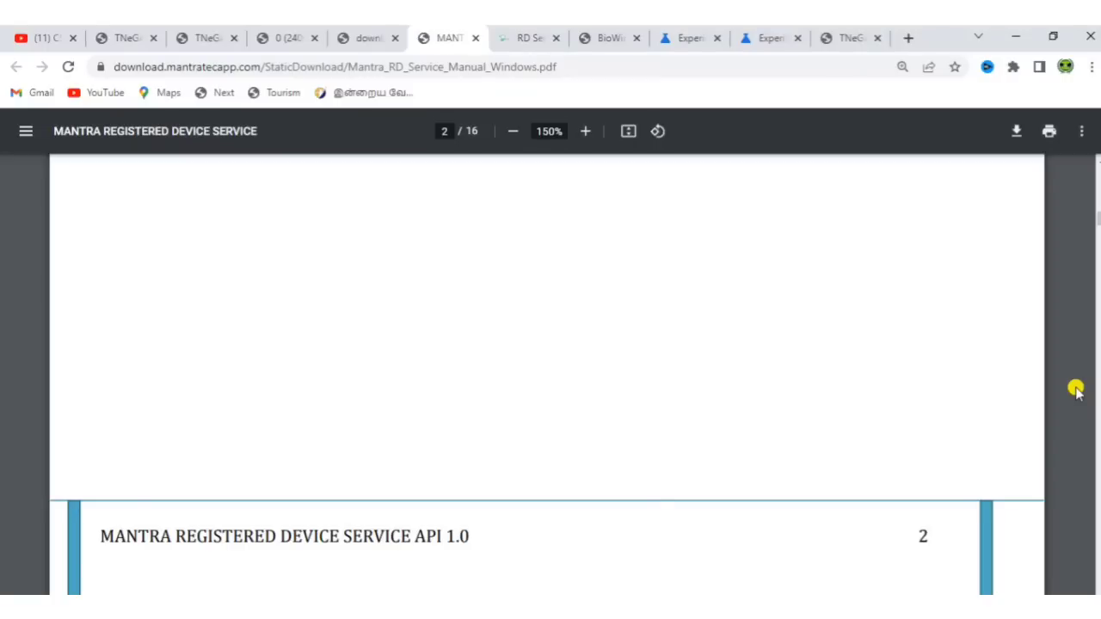
scroll(1076, 390, "down", 4)
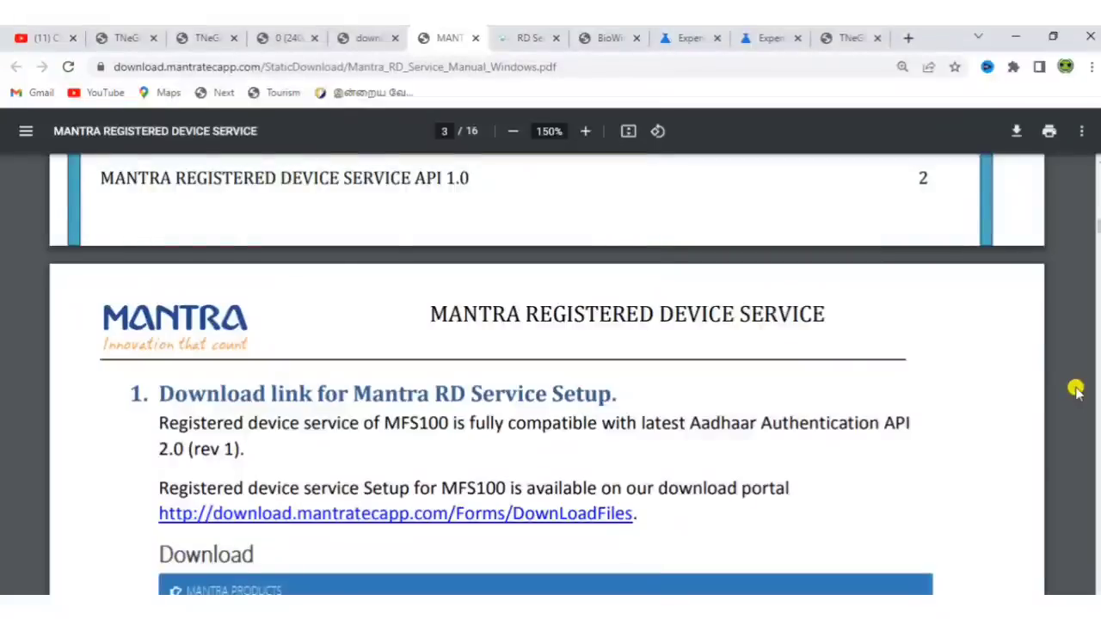
scroll(1075, 390, "down", 1)
scroll(1076, 389, "down", 2)
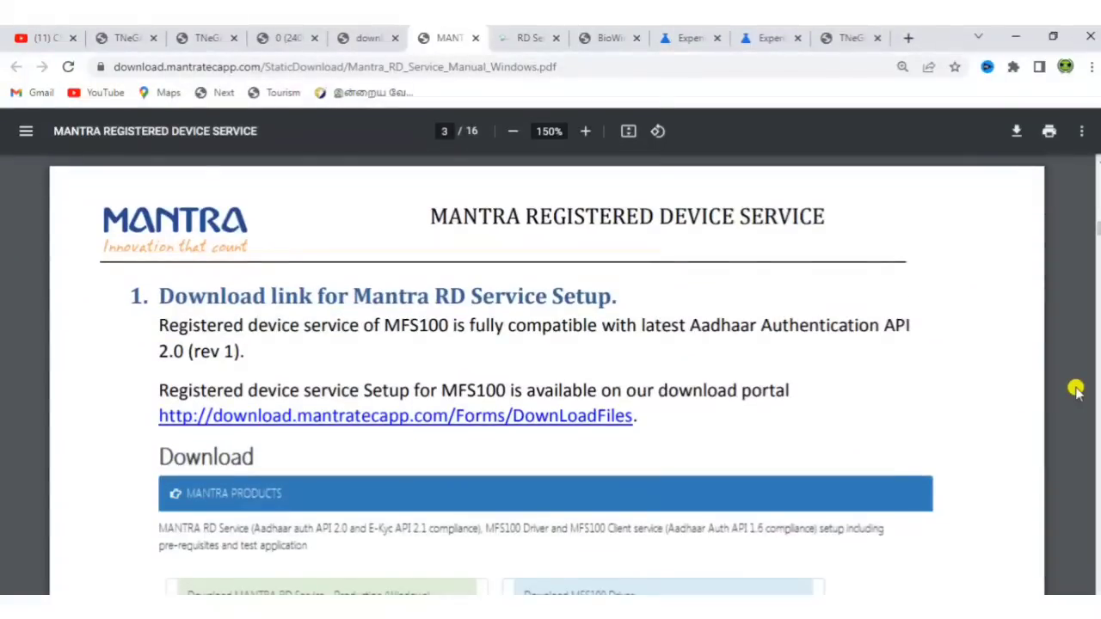
scroll(1076, 390, "down", 4)
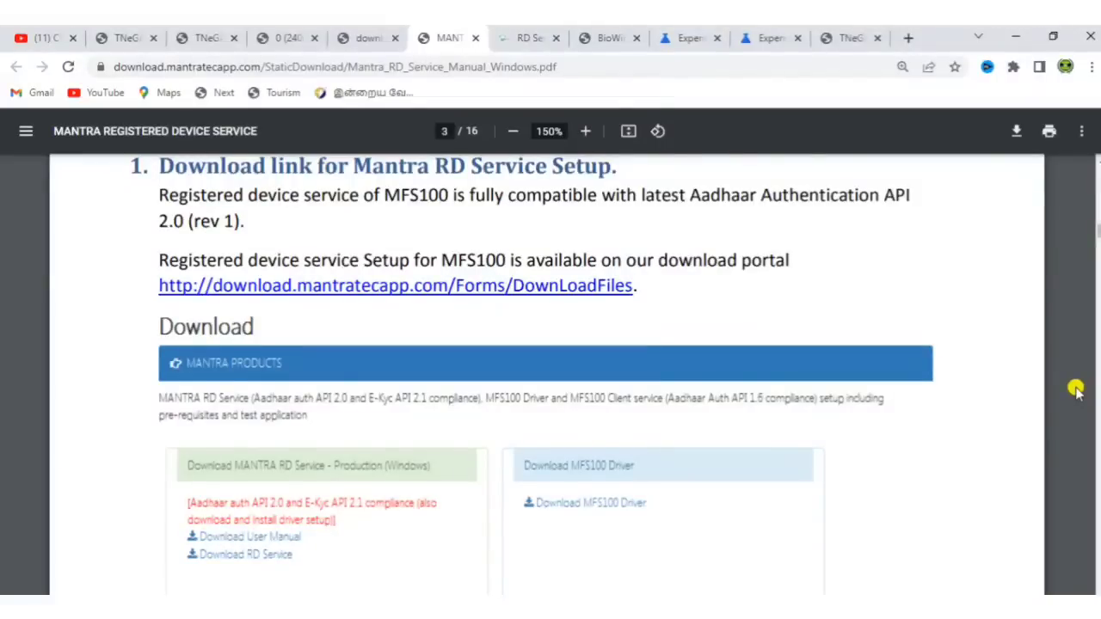
scroll(1075, 389, "down", 15)
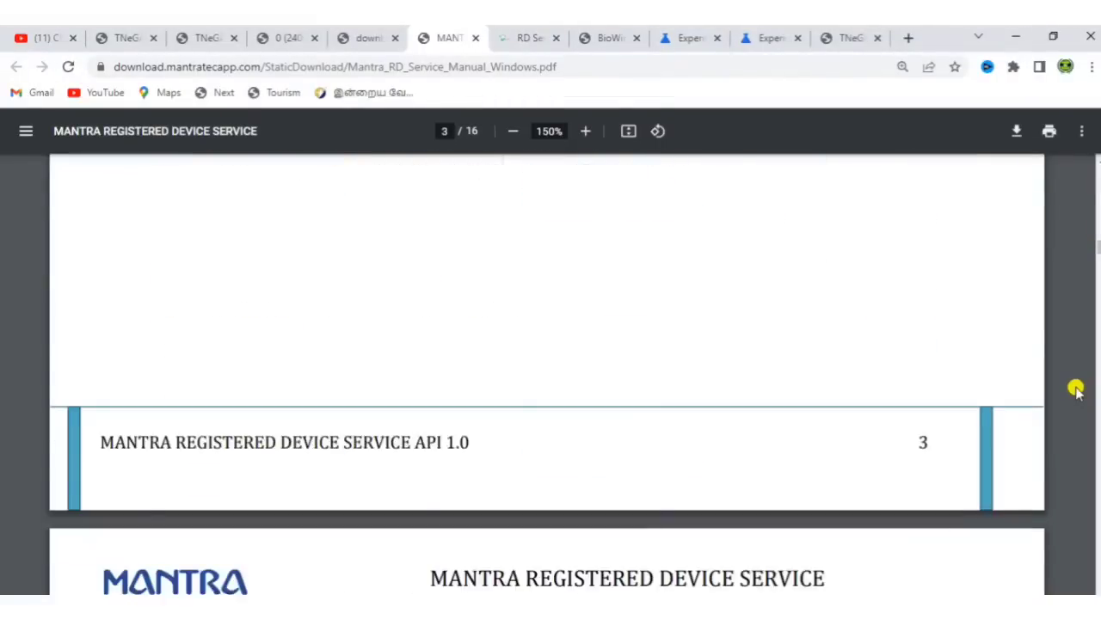
Read the manual's MFS100 driver installation instructions, from running the setup as administrator to finishing the wizard
scroll(1076, 389, "down", 18)
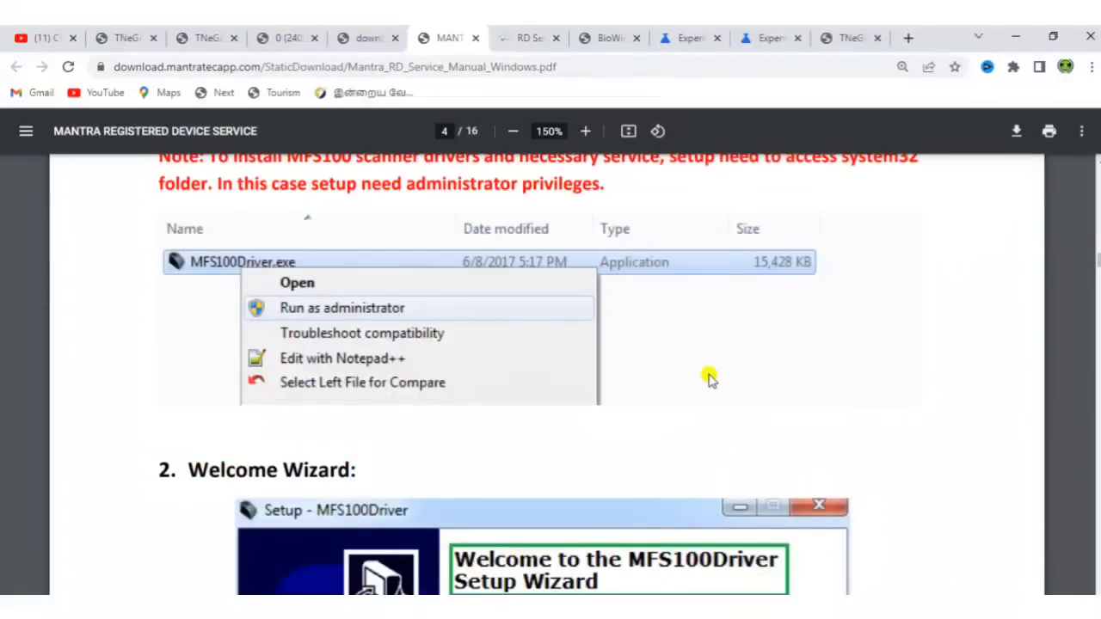
scroll(709, 378, "down", 1)
scroll(708, 378, "down", 10)
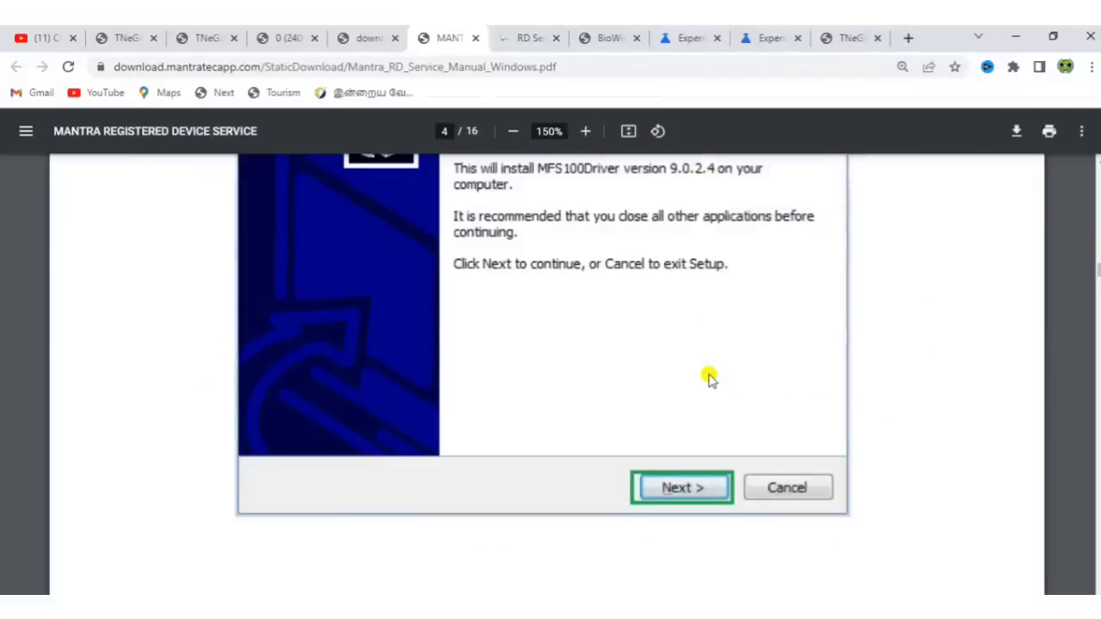
scroll(708, 379, "down", 10)
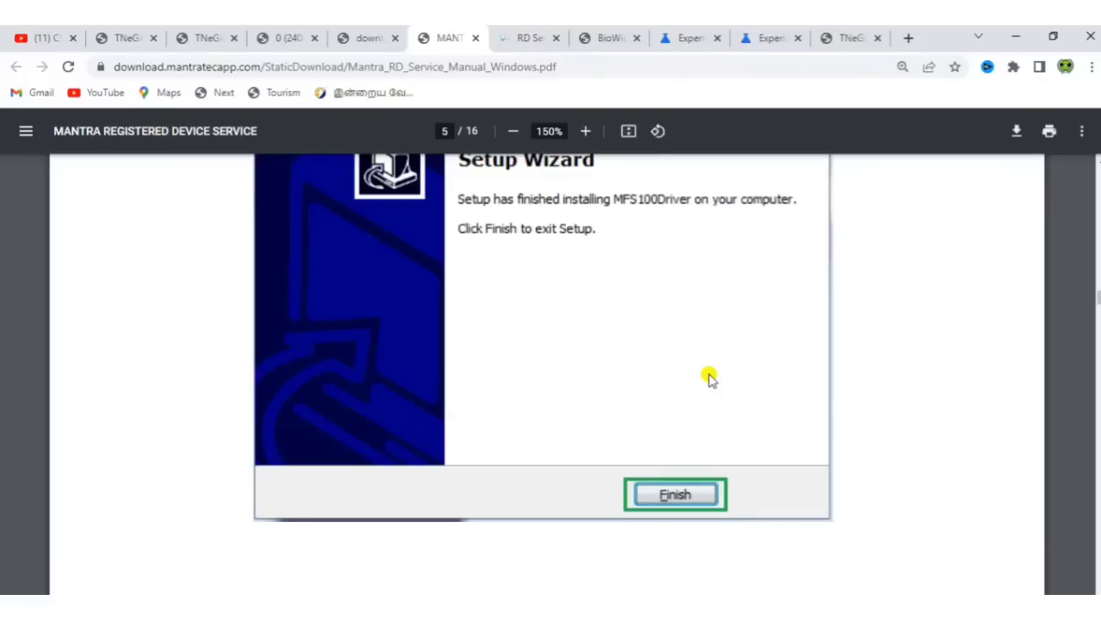
Read the manual's Mantra RD Service installation section, including where to find the installed services in Administrative Tools
scroll(708, 379, "down", 10)
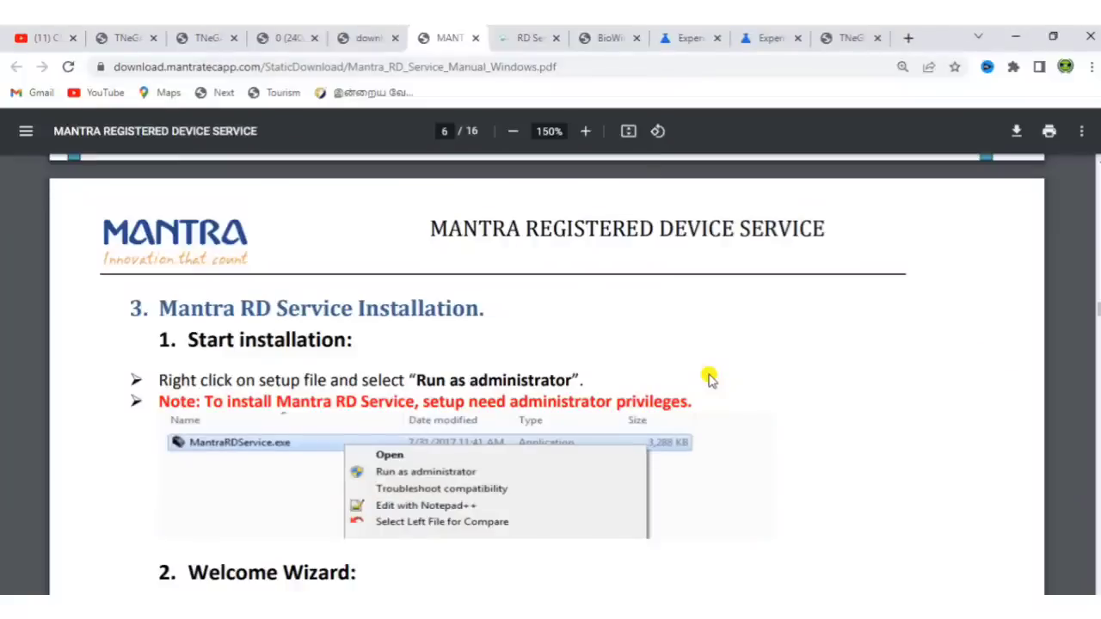
scroll(709, 378, "down", 1)
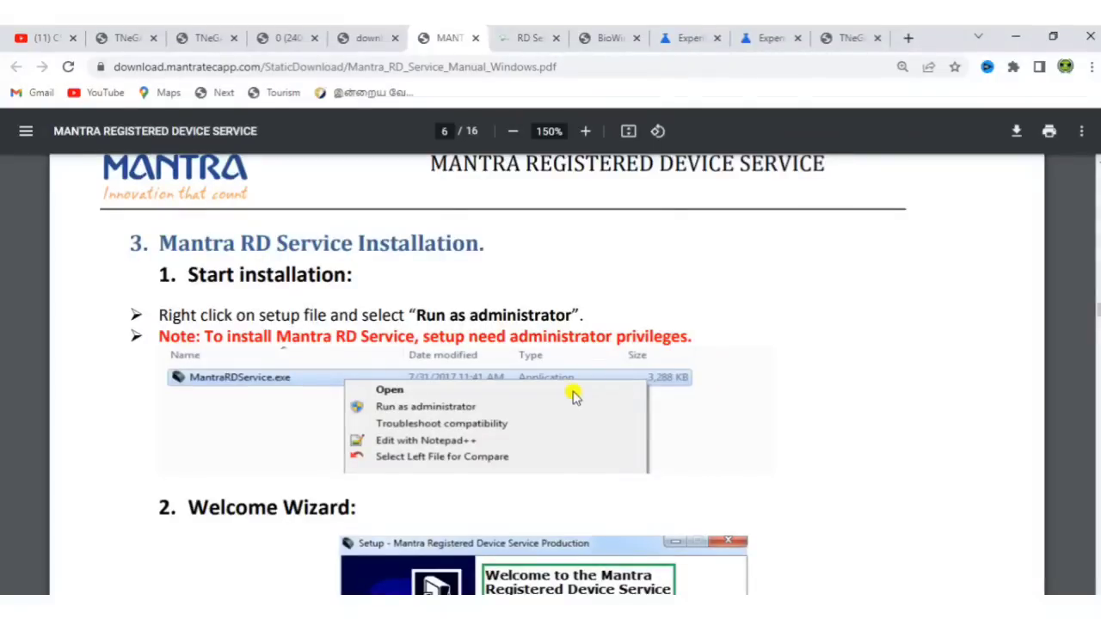
scroll(575, 396, "down", 8)
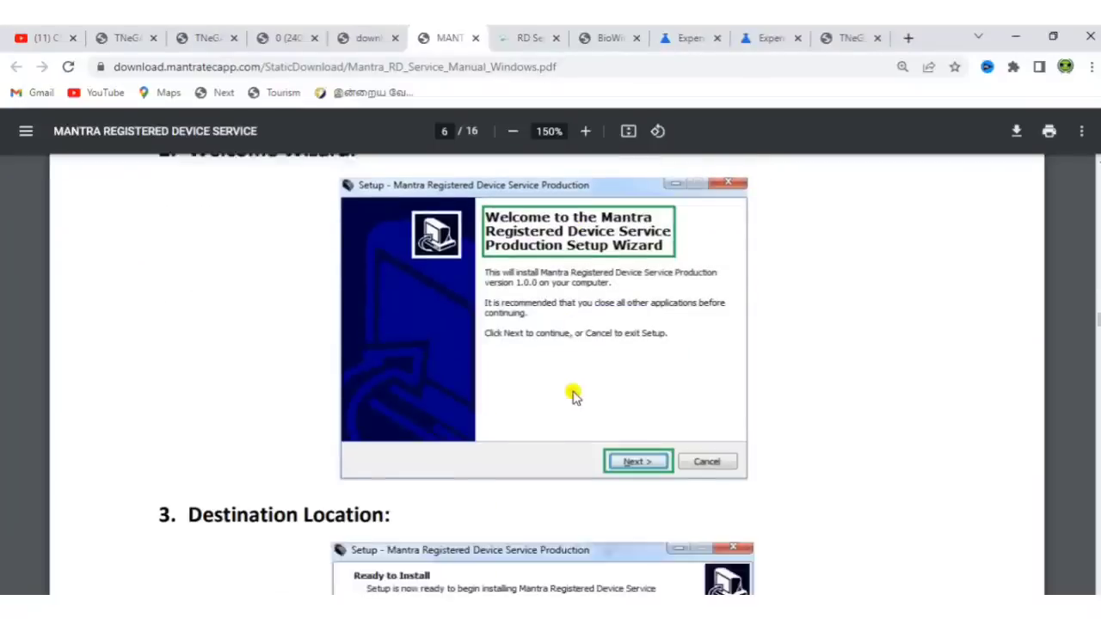
scroll(574, 396, "down", 10)
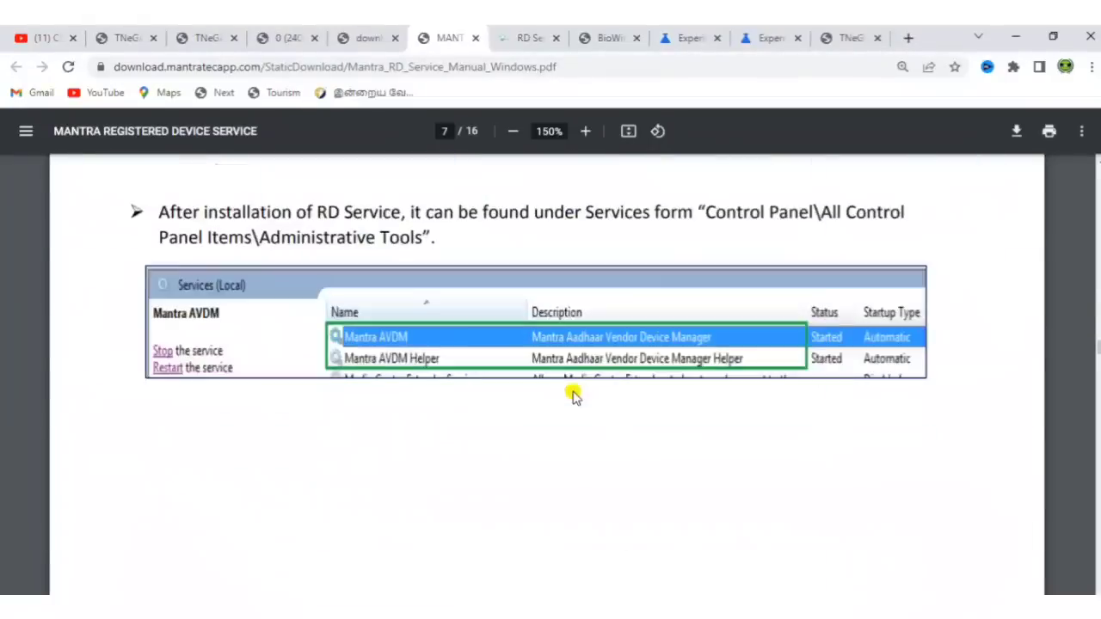
scroll(574, 395, "up", 3)
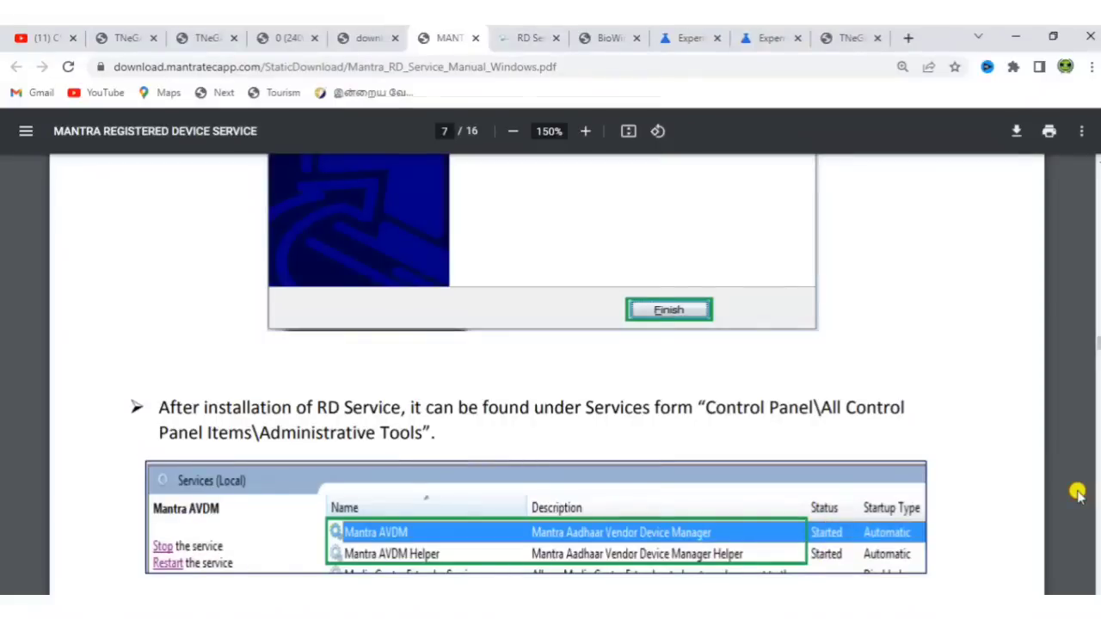
Examine the manual's Public to L0 Conversion section on registering the MFS100 device and its AVDM pop-ups
scroll(1077, 492, "down", 5)
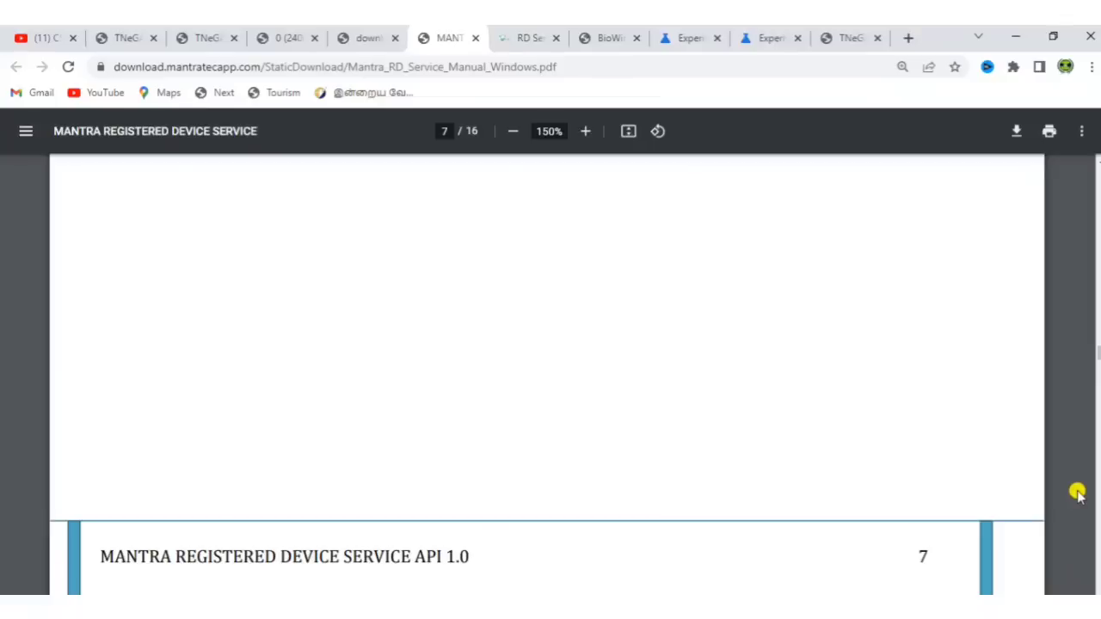
scroll(1077, 492, "down", 5)
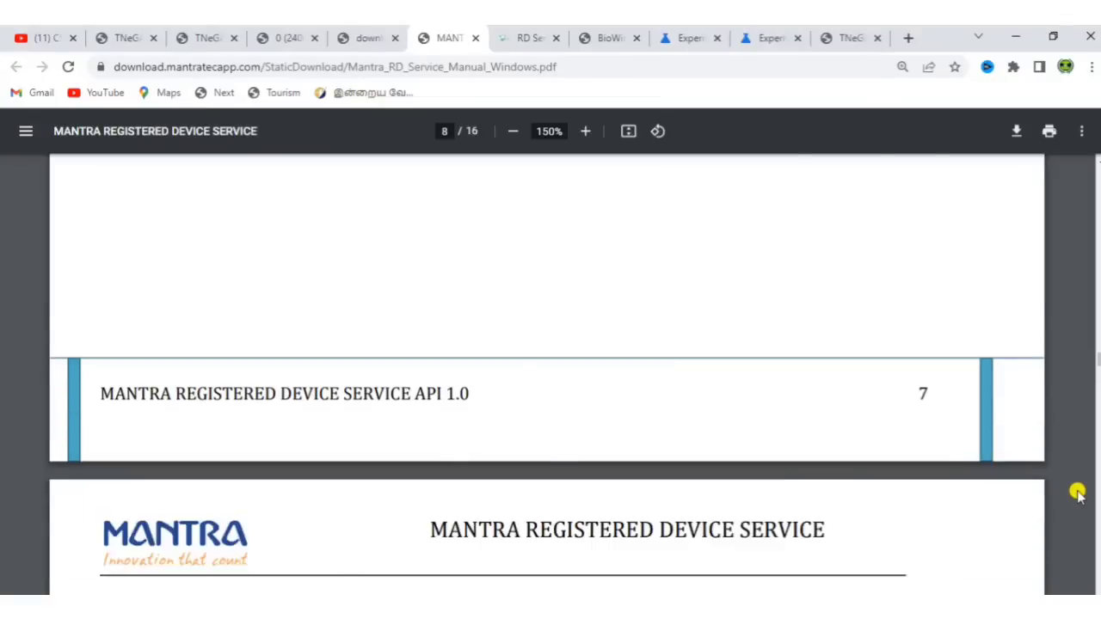
scroll(1078, 493, "up", 1)
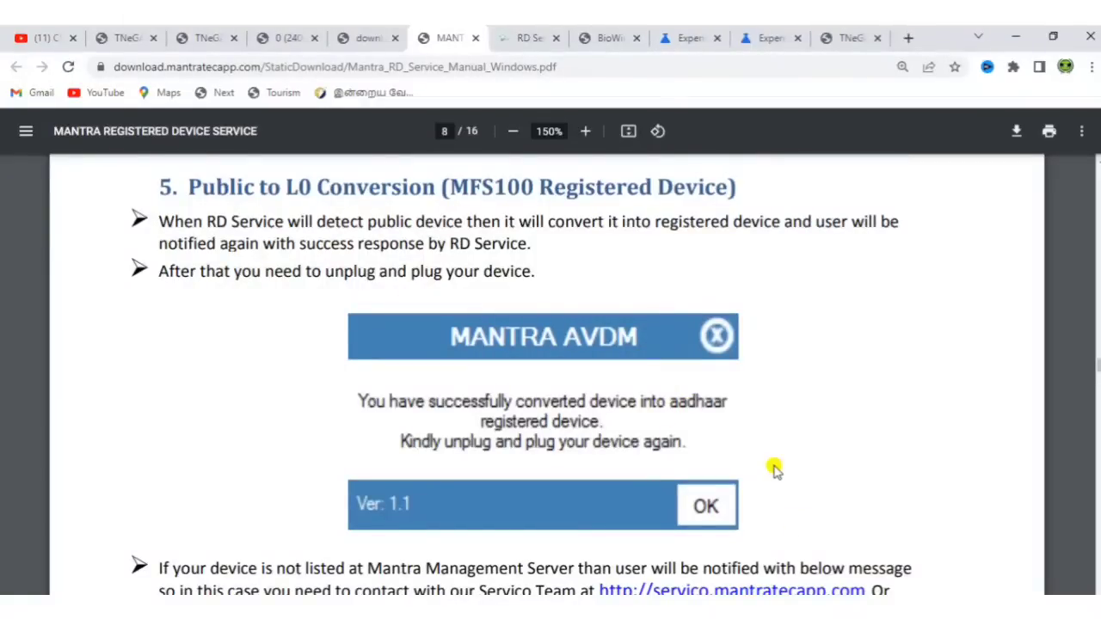
scroll(774, 468, "down", 3)
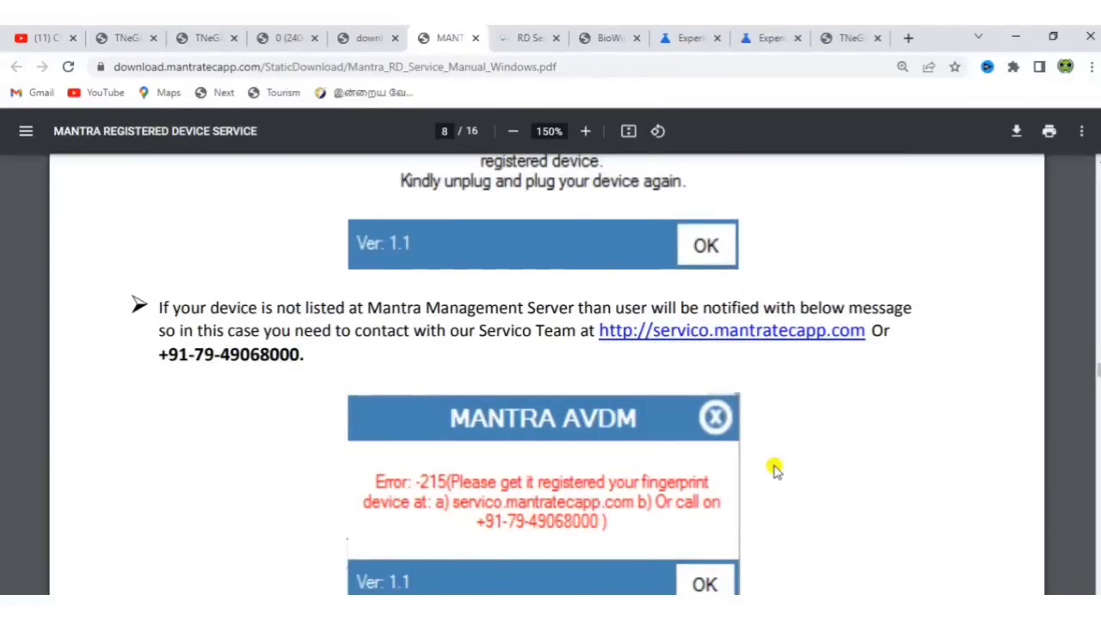
scroll(774, 469, "down", 4)
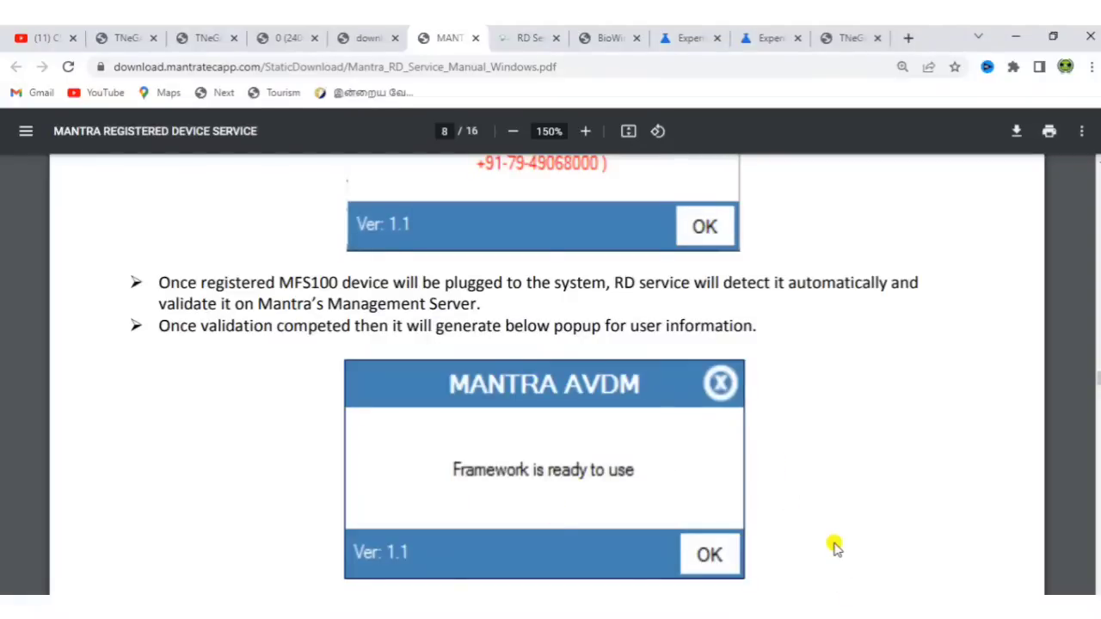
Read the manual's RD Service Test Application section through biometric capture and the Mantra Management Server requirements
scroll(834, 547, "down", 5)
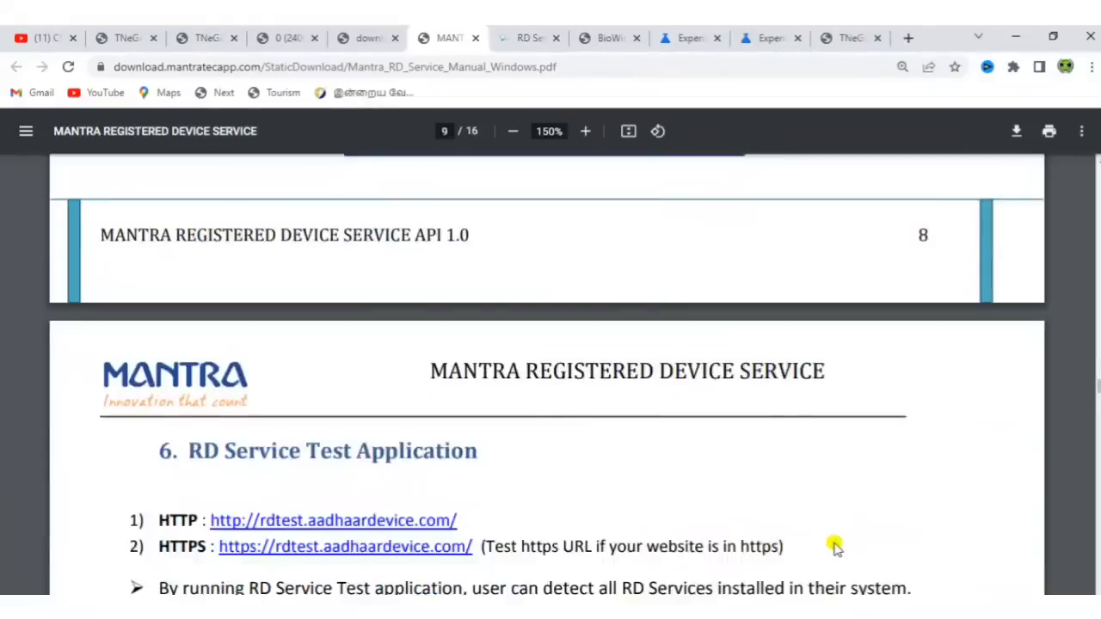
scroll(834, 547, "down", 2)
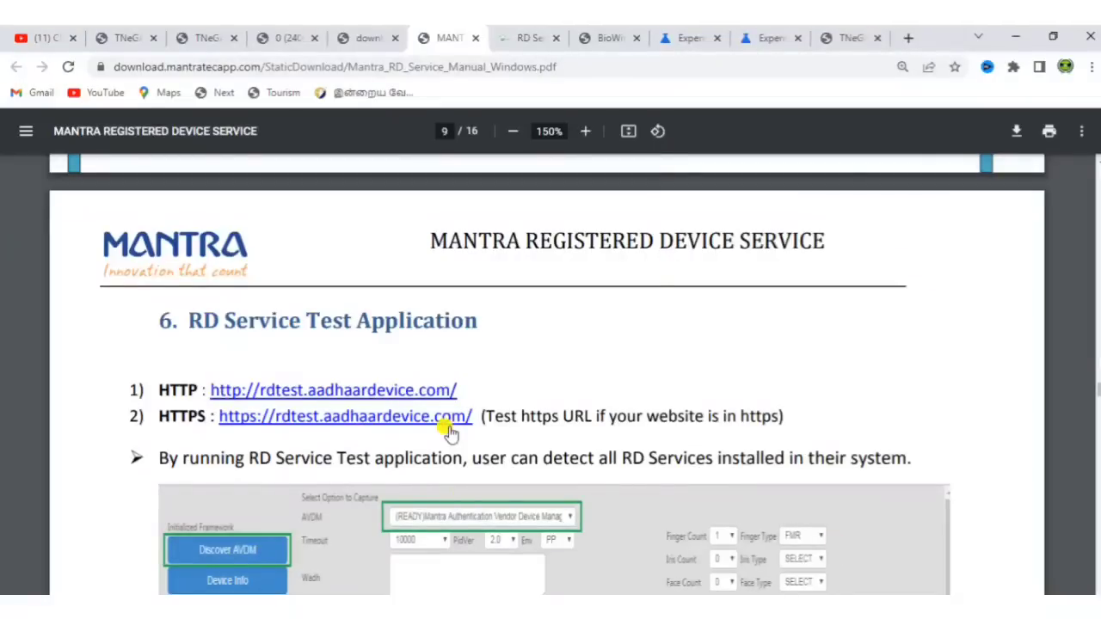
scroll(448, 433, "down", 2)
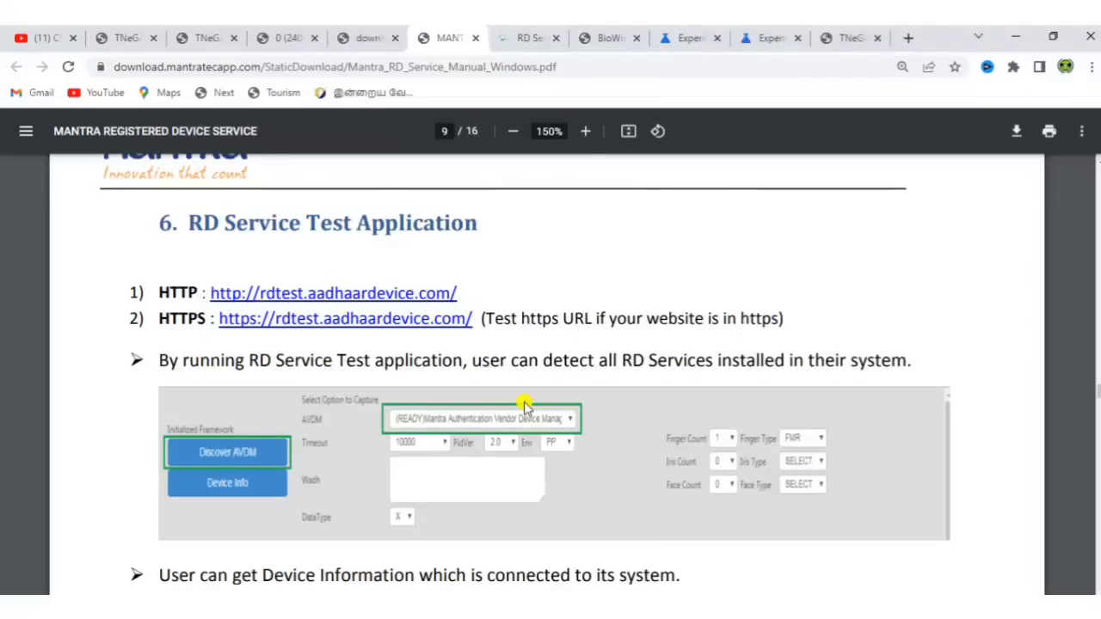
scroll(524, 404, "down", 5)
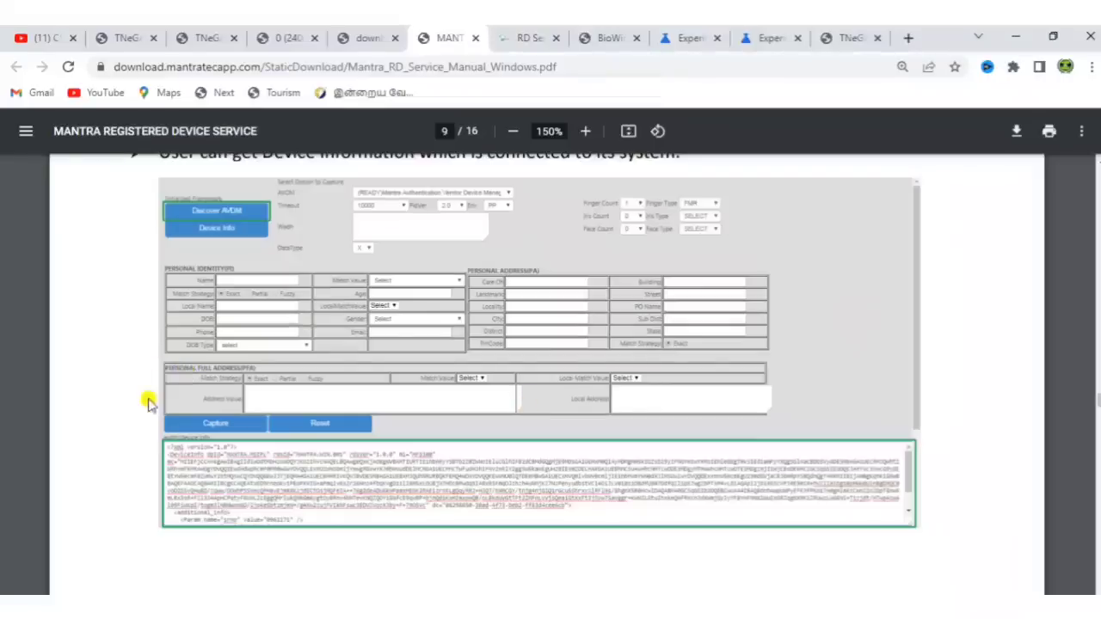
scroll(230, 408, "down", 5)
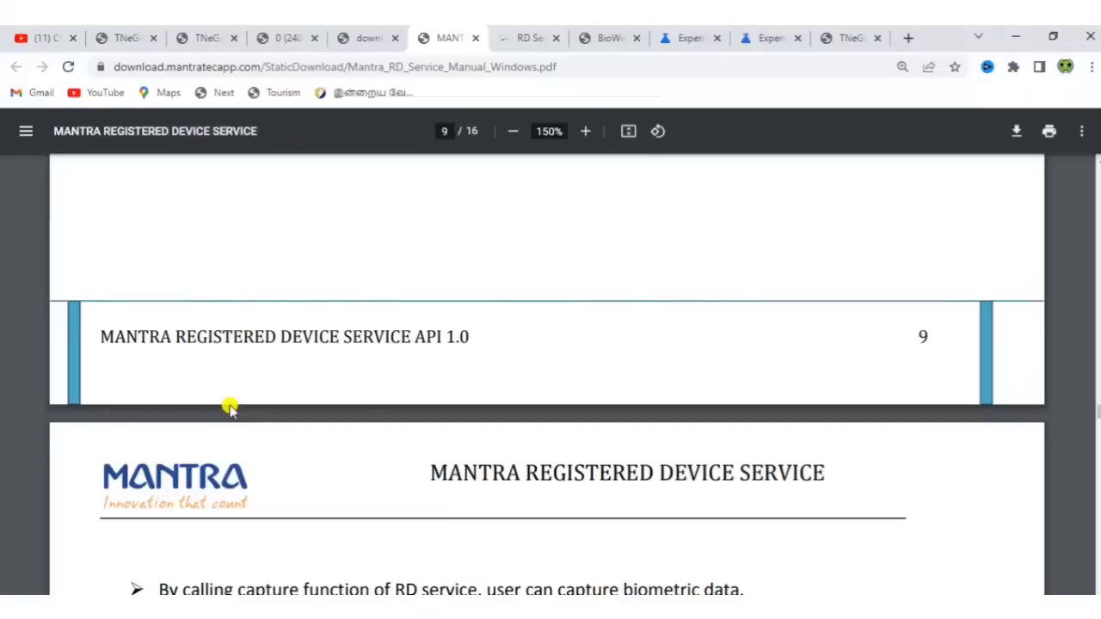
scroll(230, 407, "down", 5)
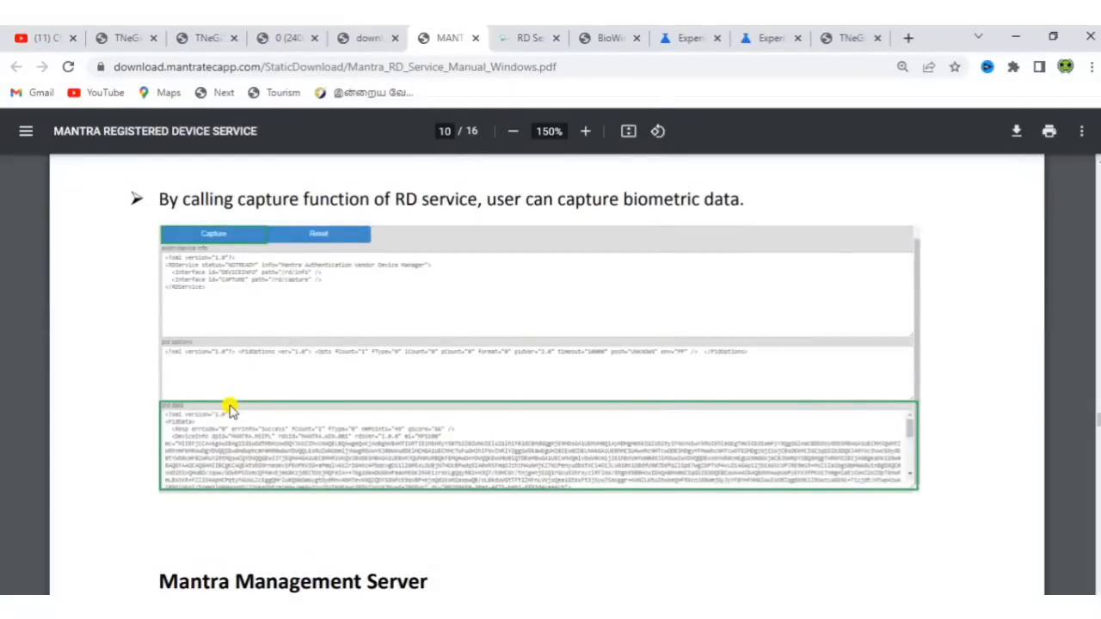
scroll(231, 408, "down", 3)
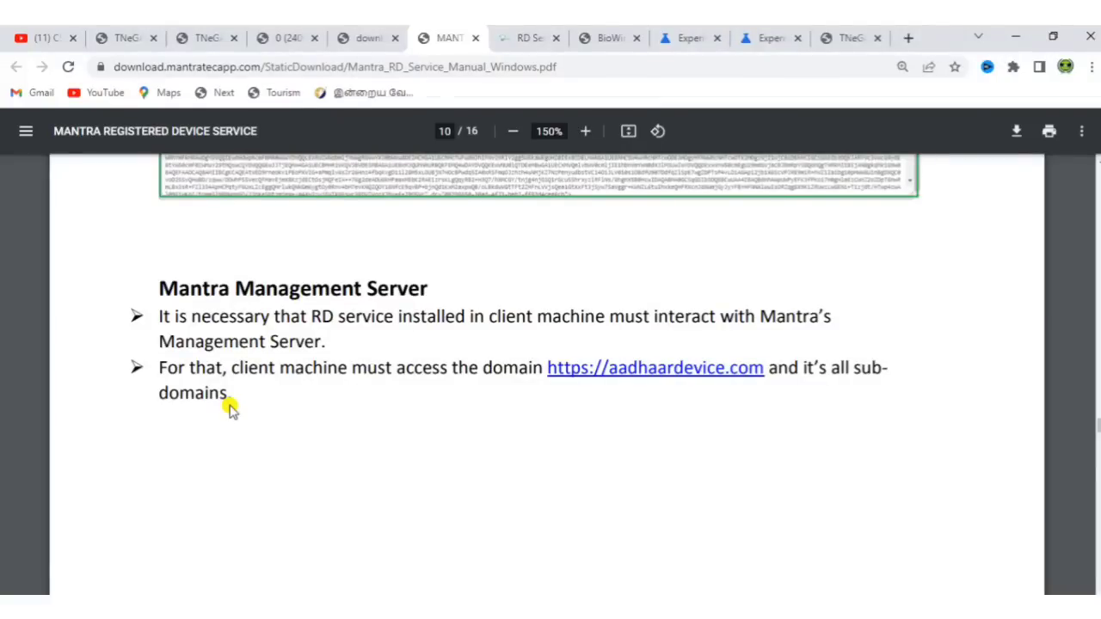
scroll(230, 408, "down", 5)
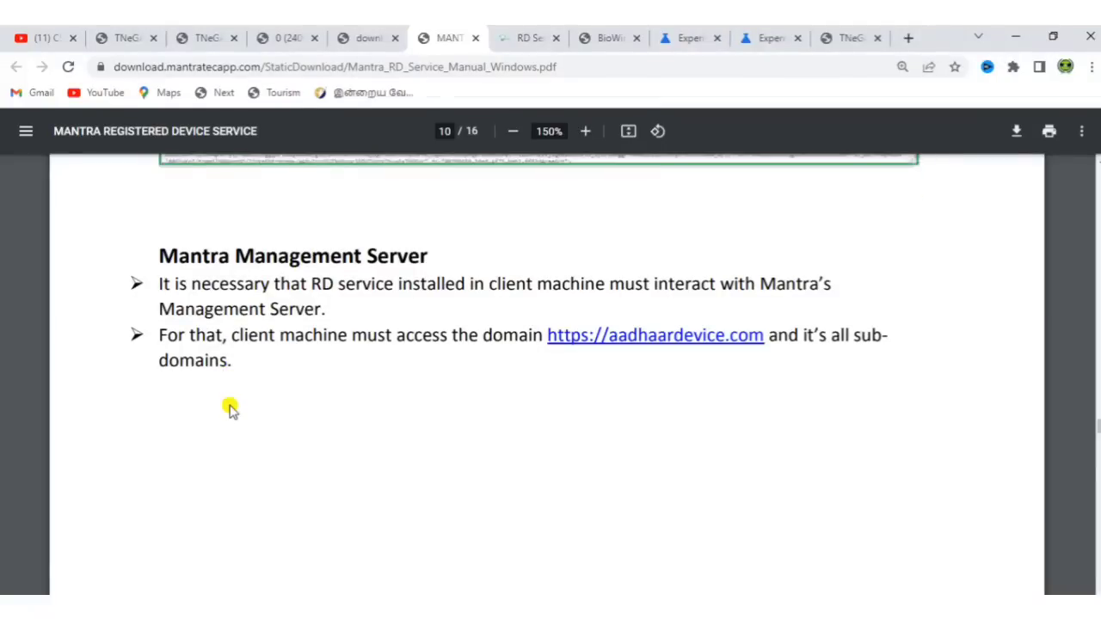
Read the start of the manual's Proxy Setting section on where to find the Config Mantra RDService shortcut
scroll(231, 408, "down", 2)
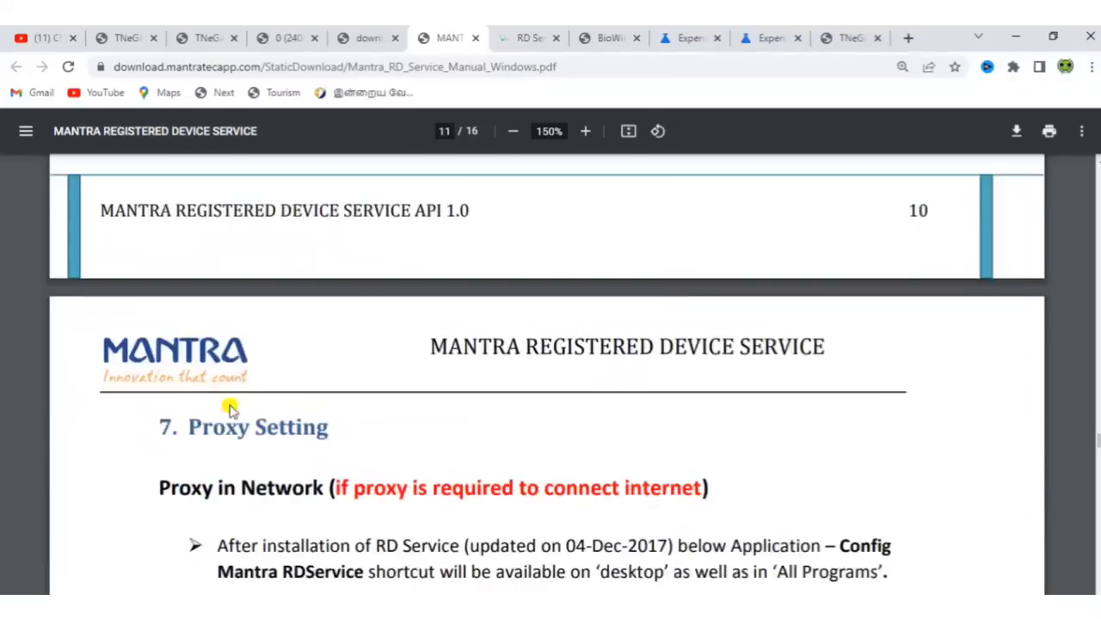
scroll(230, 408, "down", 1)
scroll(231, 407, "down", 2)
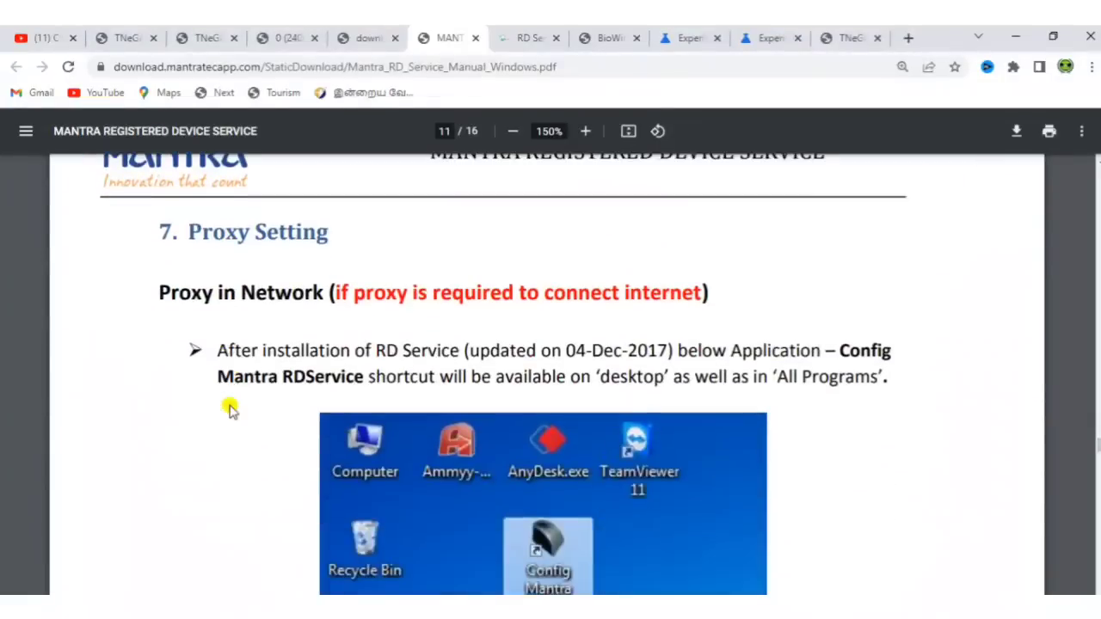
scroll(231, 408, "down", 2)
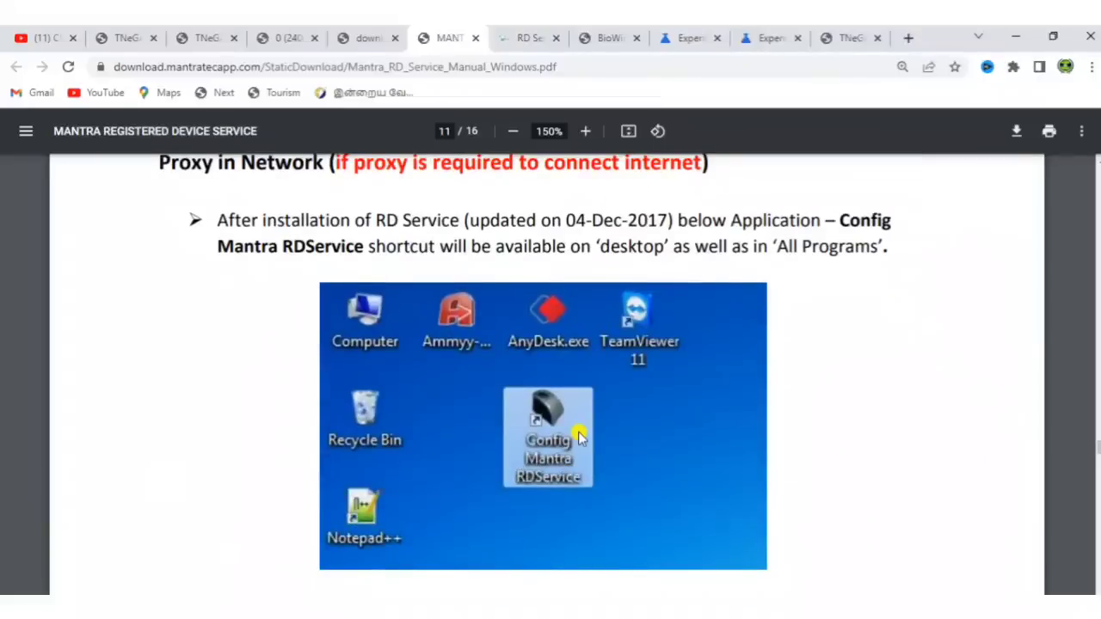
scroll(580, 458, "down", 1)
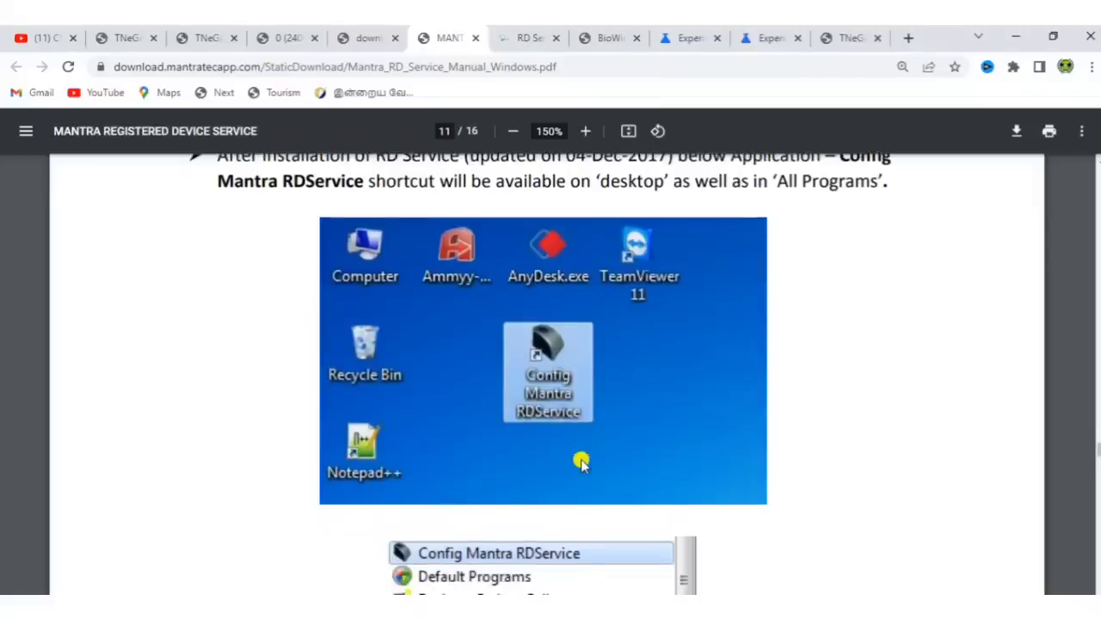
scroll(580, 463, "down", 3)
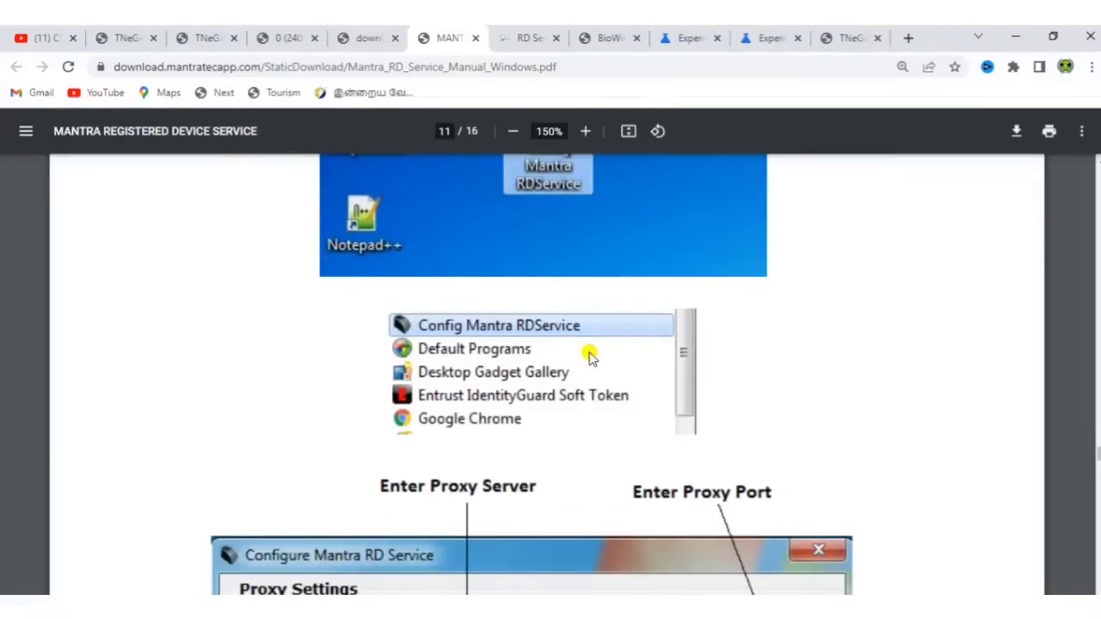
scroll(589, 354, "down", 1)
Examine the manual's proxy configuration instructions, covering server and port entry, Test Proxy, Save Proxy and the LAN bypass setting for local addresses
scroll(590, 356, "down", 5)
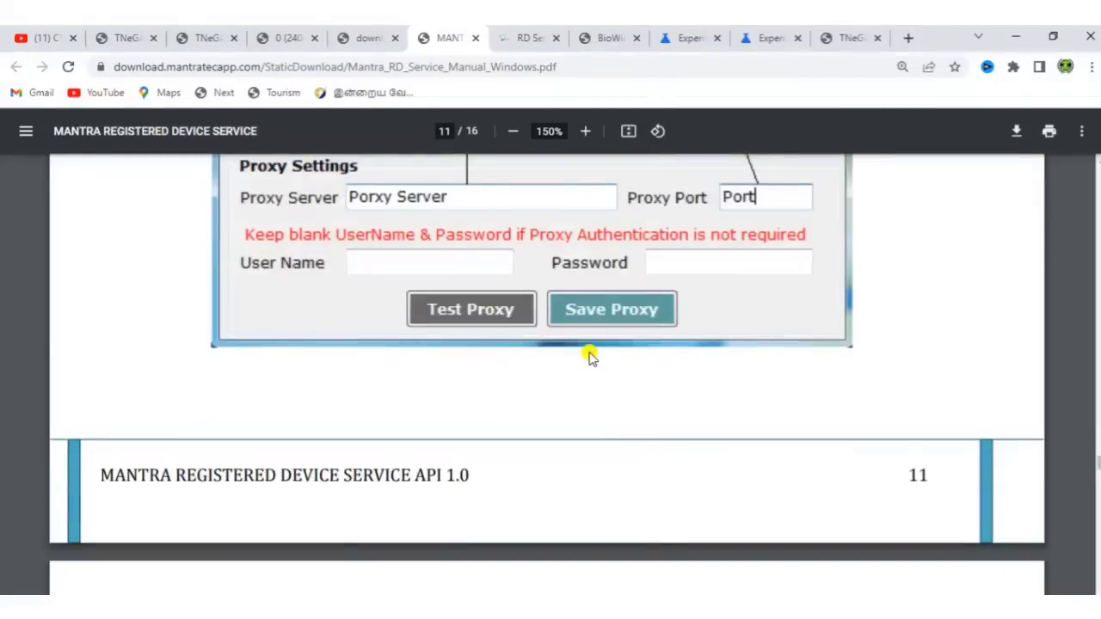
scroll(590, 356, "up", 2)
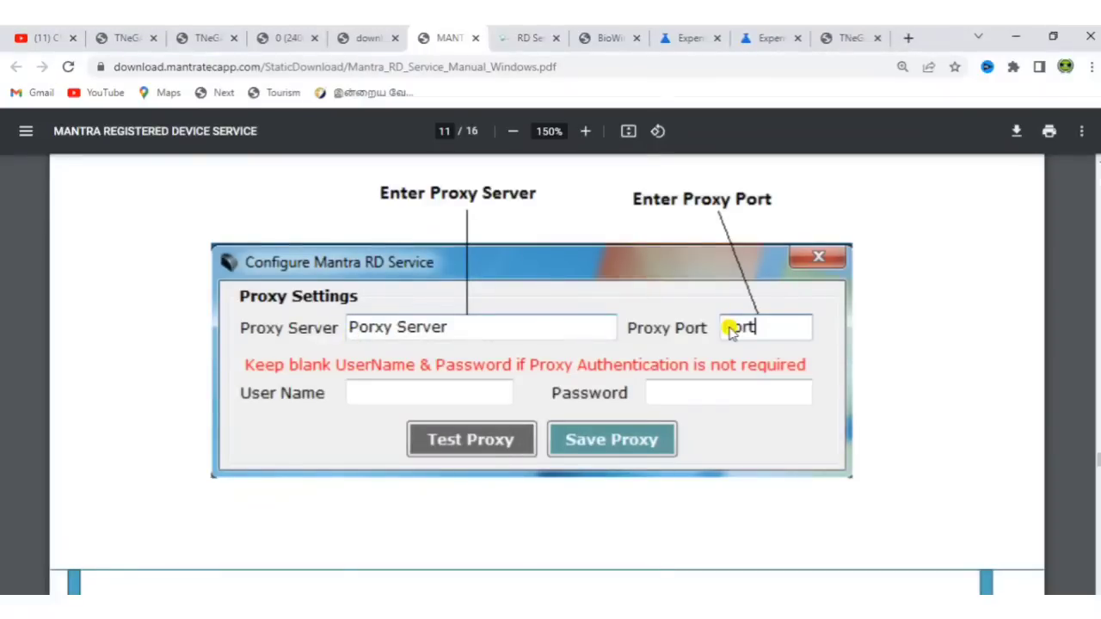
scroll(730, 332, "down", 5)
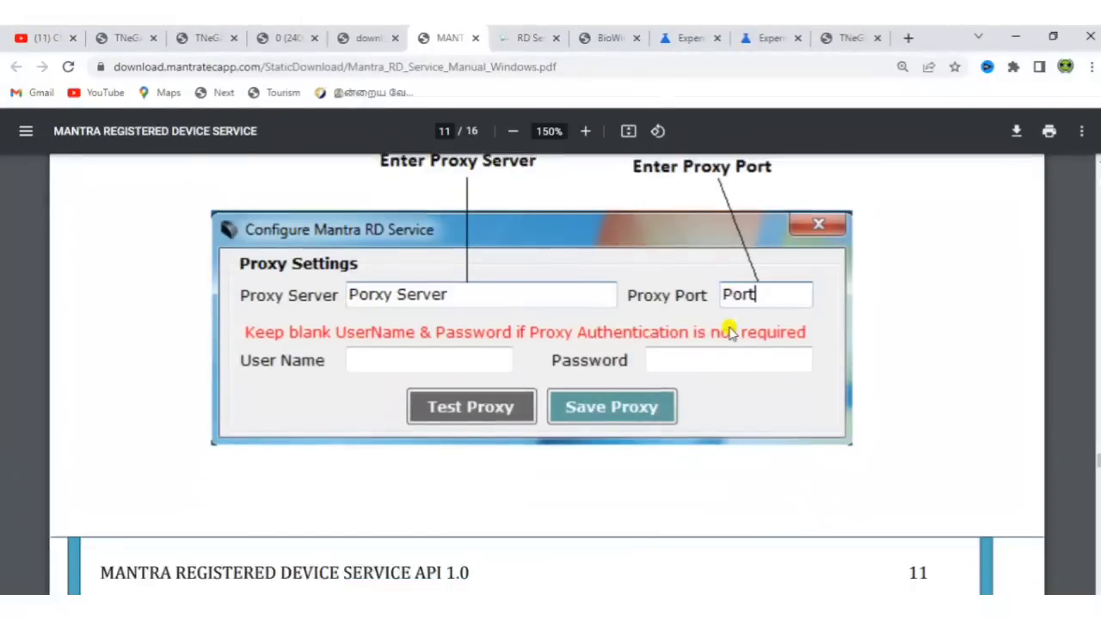
scroll(729, 332, "down", 3)
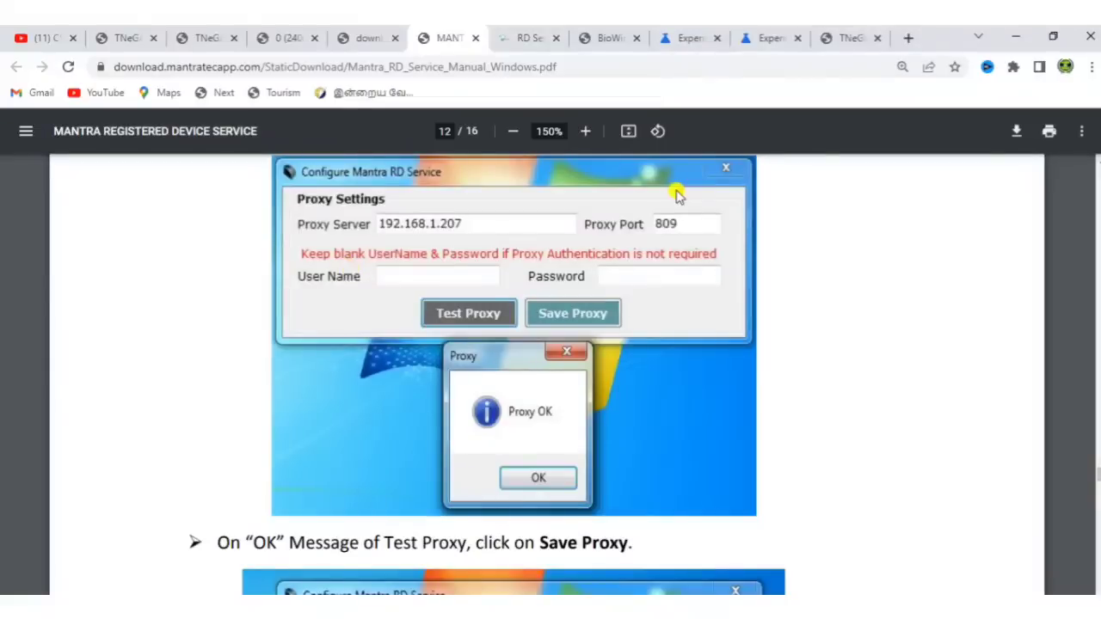
scroll(729, 256, "down", 4)
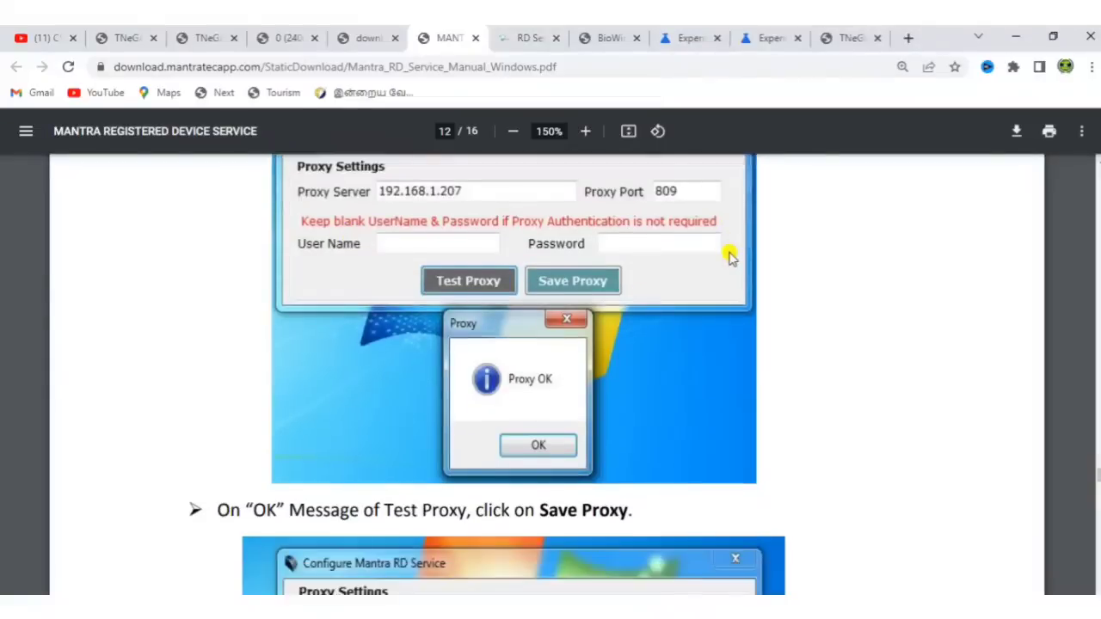
scroll(730, 256, "down", 7)
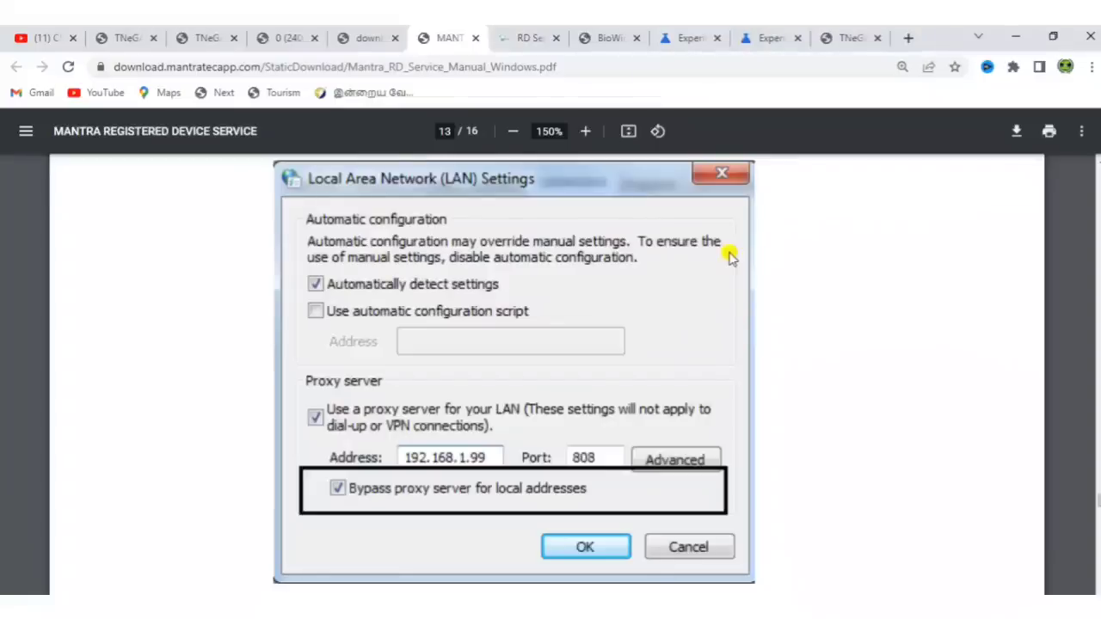
Skim the manual's Browser Configuration for Web RD Test section for Chrome and Internet Explorer, through to Technical Support
scroll(729, 256, "down", 3)
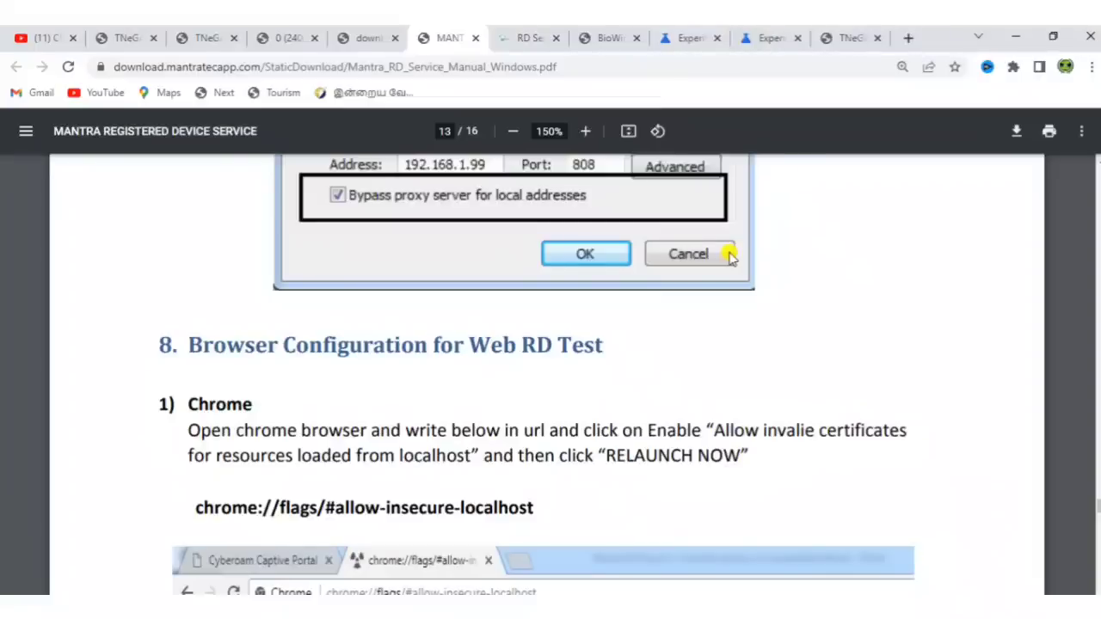
scroll(729, 256, "down", 10)
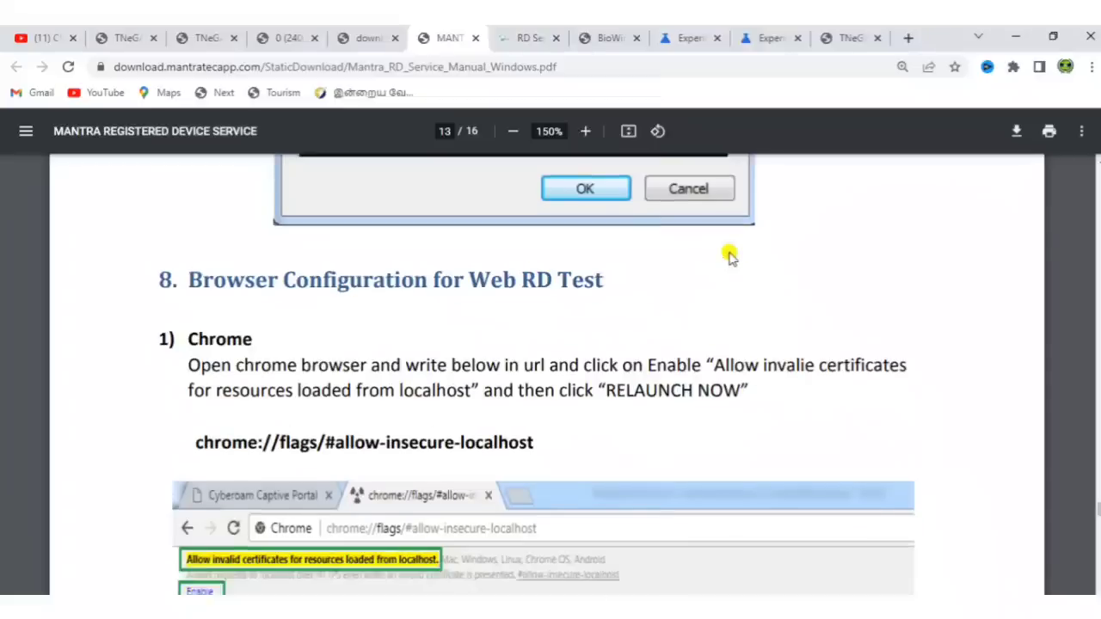
scroll(729, 255, "down", 15)
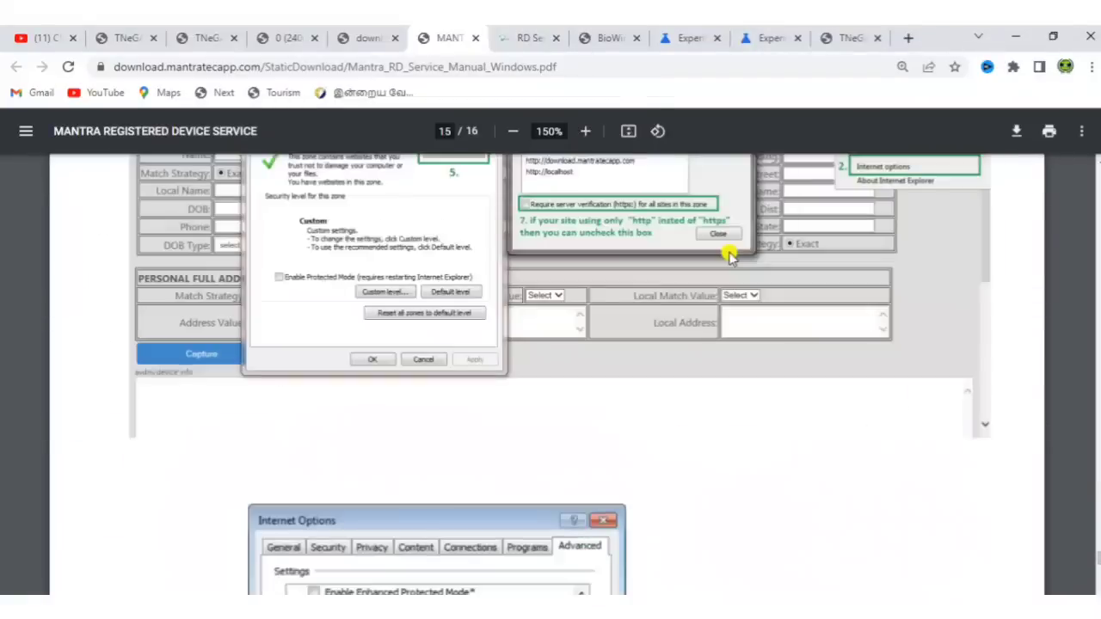
scroll(729, 256, "down", 6)
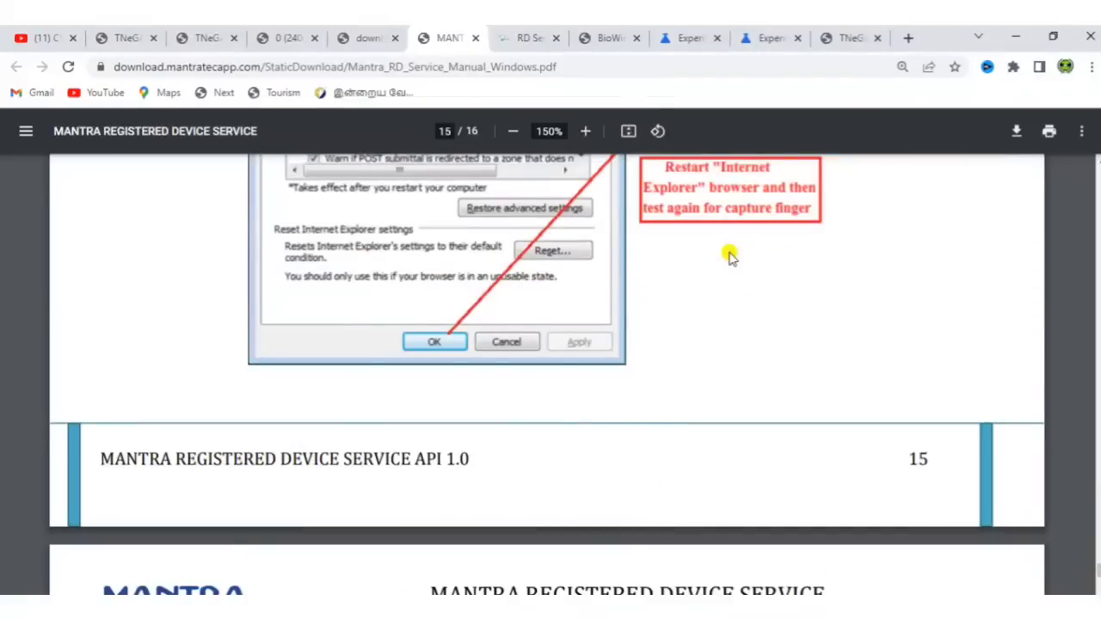
scroll(729, 256, "up", 2)
scroll(729, 255, "down", 2)
scroll(729, 256, "down", 10)
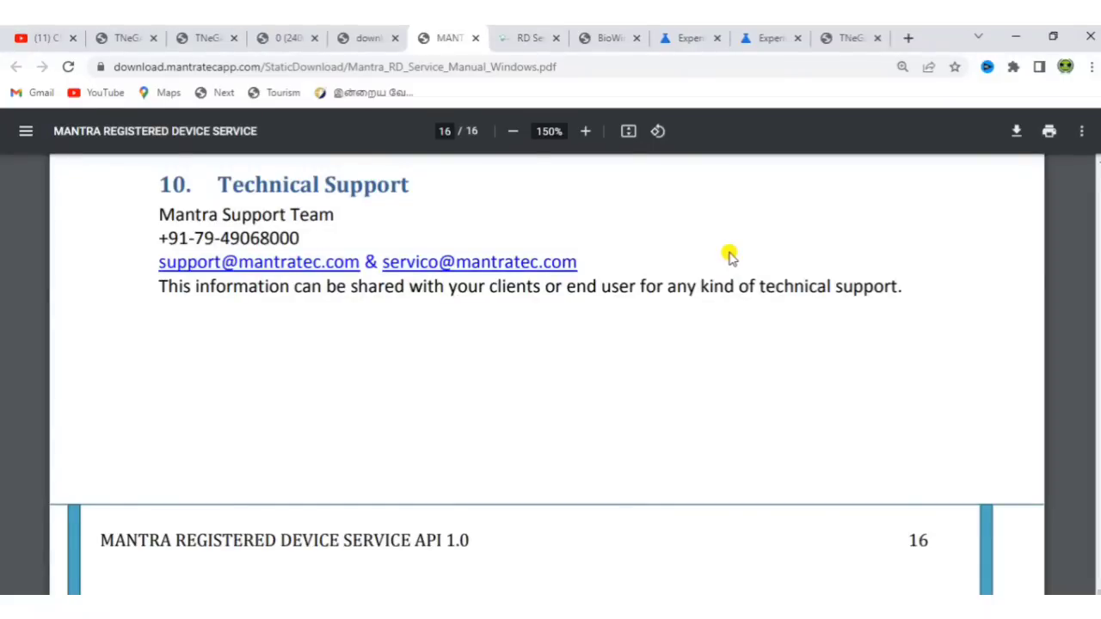
Download the RD service package from the Cogent CSD200 instructions page and open the extracted CSD200RDService (1) folder in Downloads
left_click(512, 38)
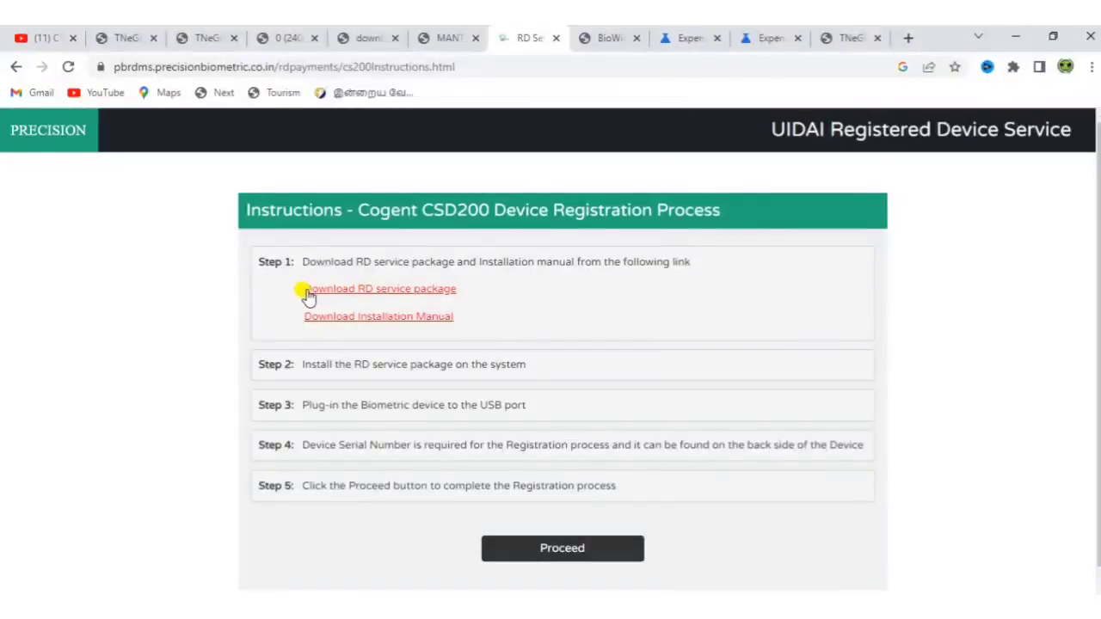
left_click(408, 293)
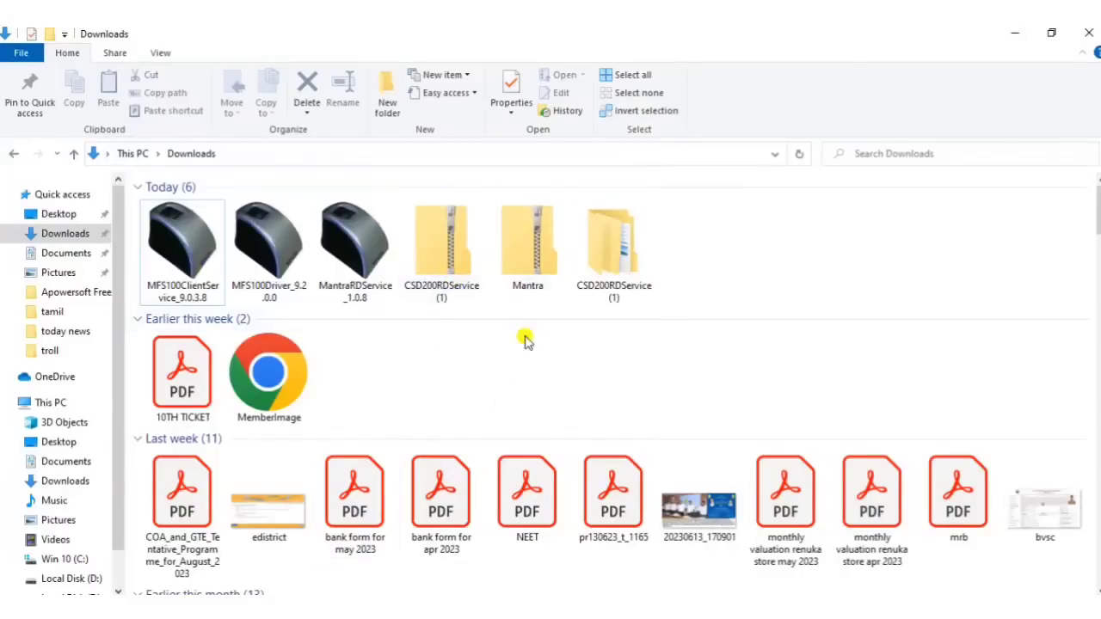
left_click(447, 286)
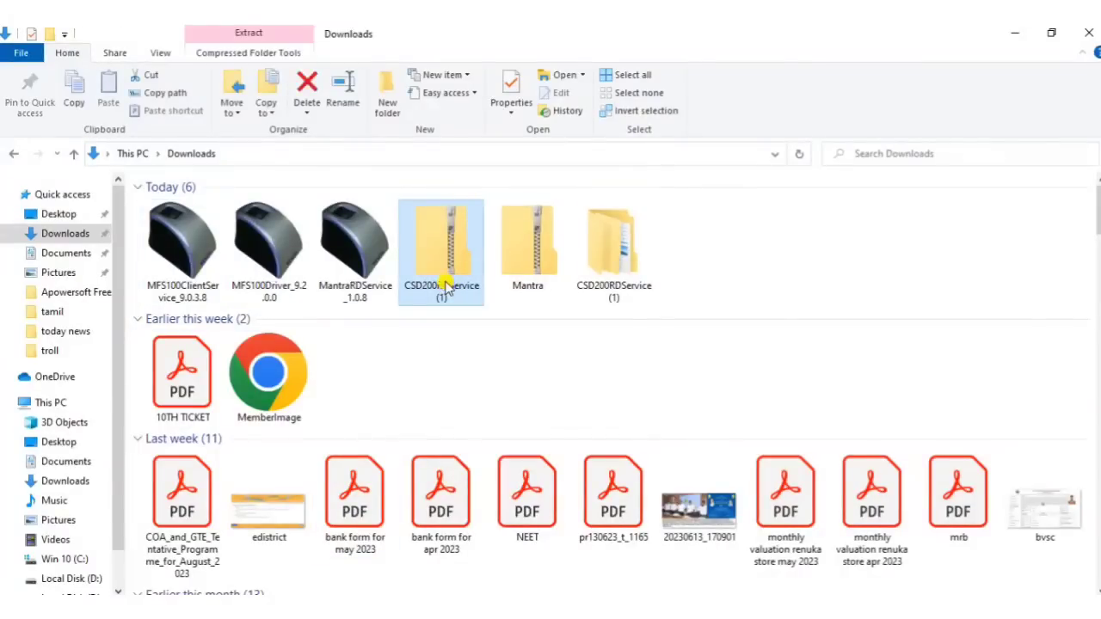
right_click(443, 283)
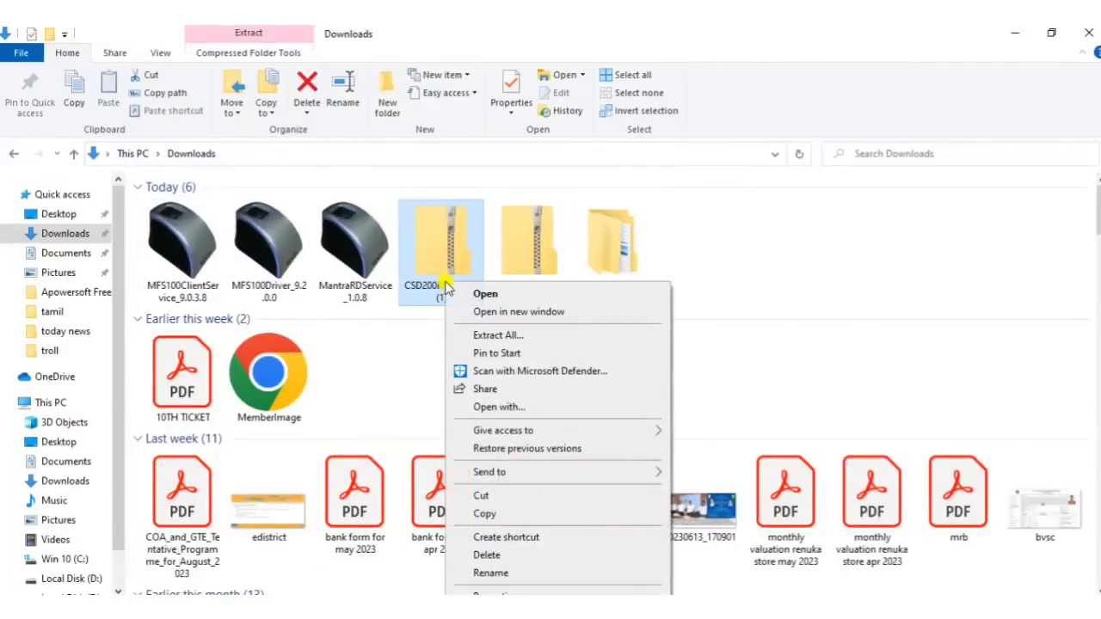
left_click(628, 241)
double_click(628, 239)
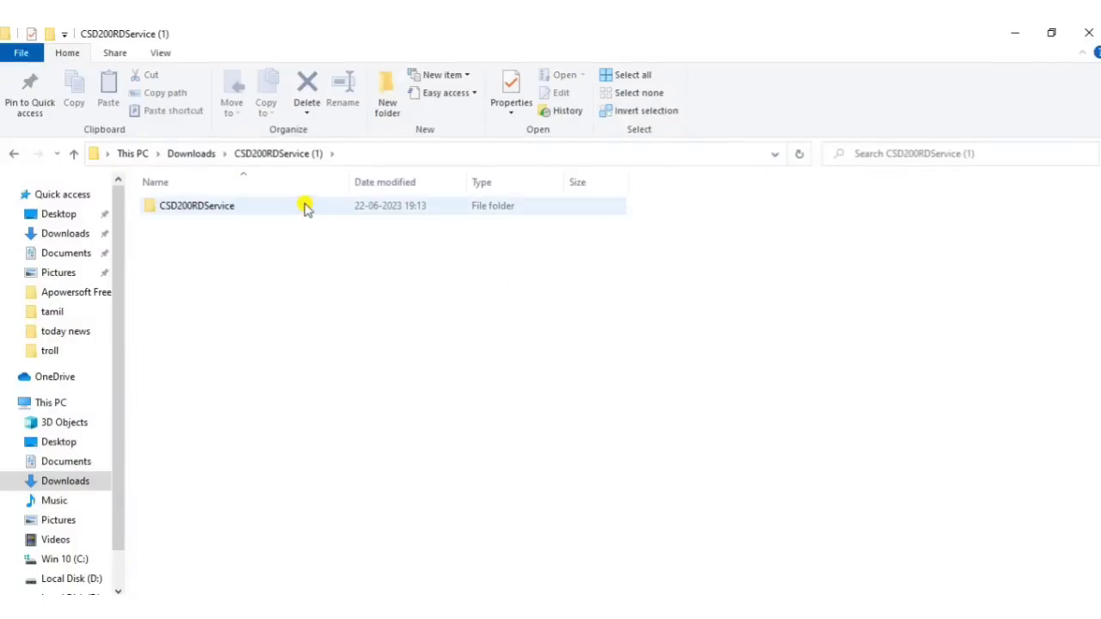
Open the inner CSD200RDService folder and inspect the contents of its Drivers and ManagementClient subfolders
left_click(303, 207)
double_click(297, 206)
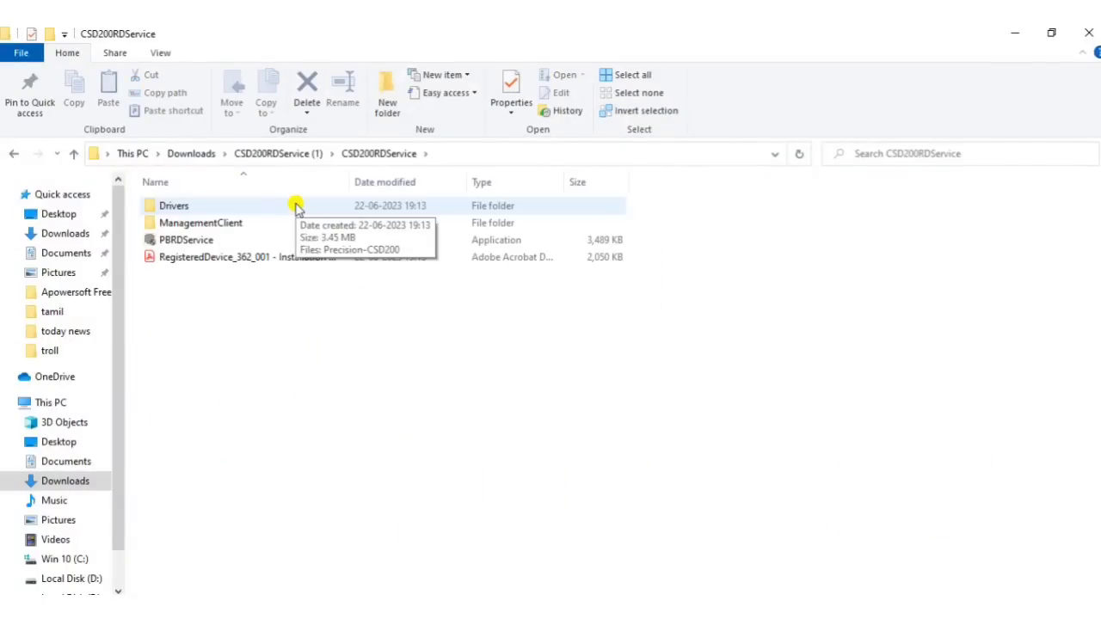
double_click(297, 206)
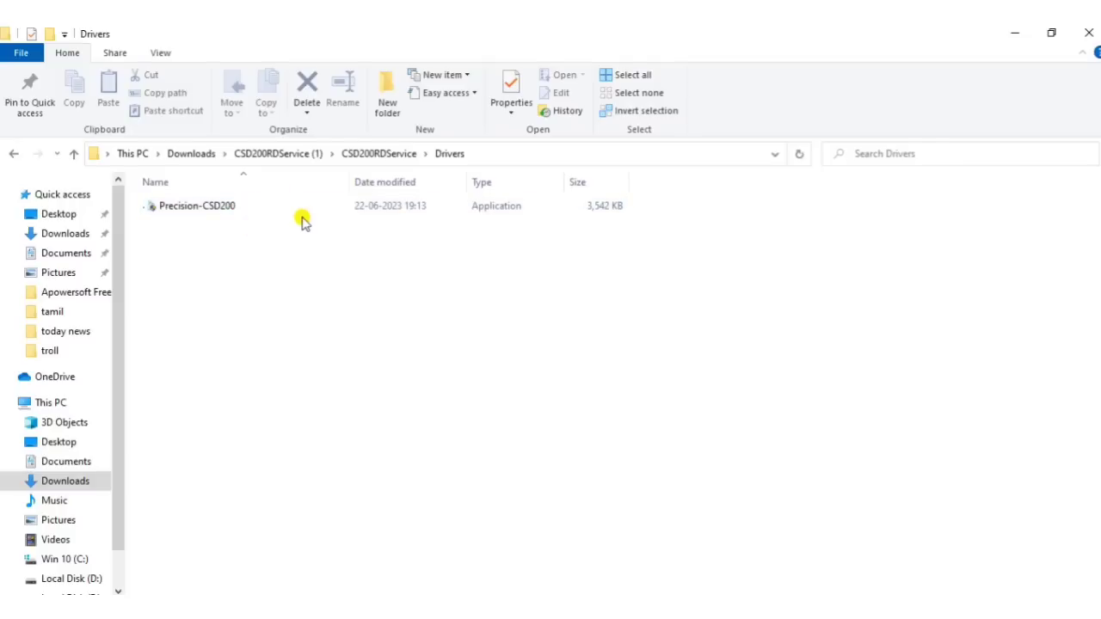
left_click(362, 154)
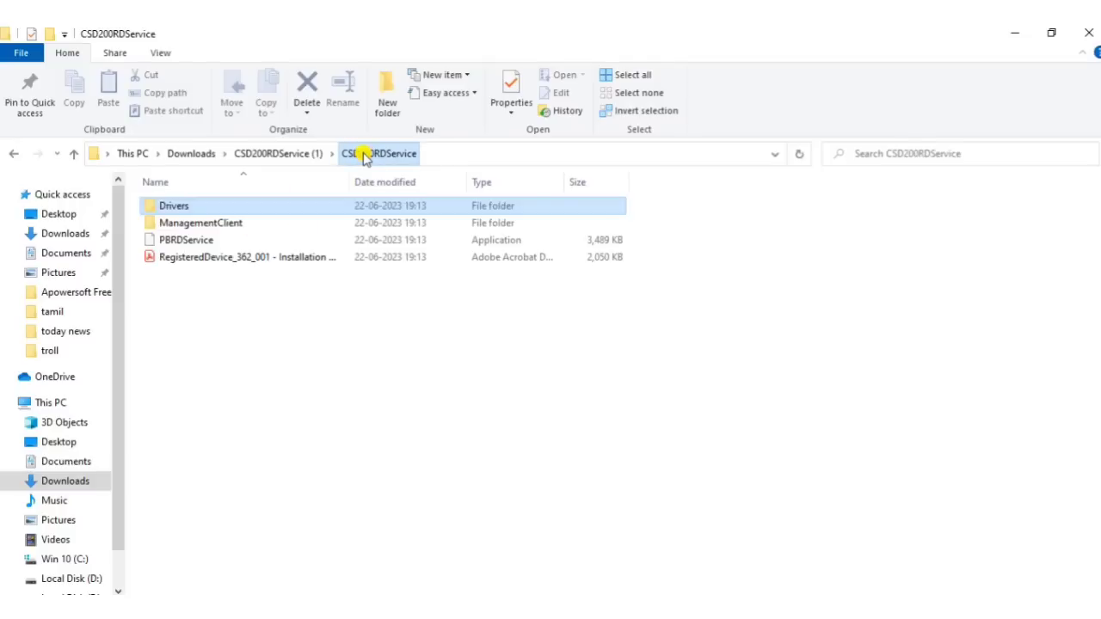
double_click(247, 223)
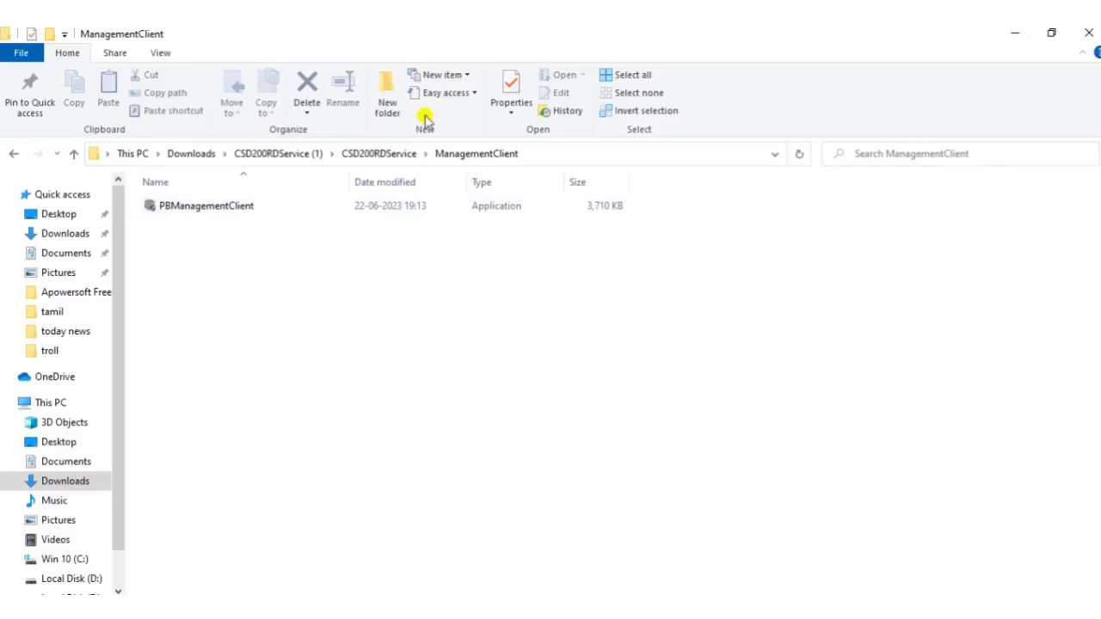
left_click(382, 154)
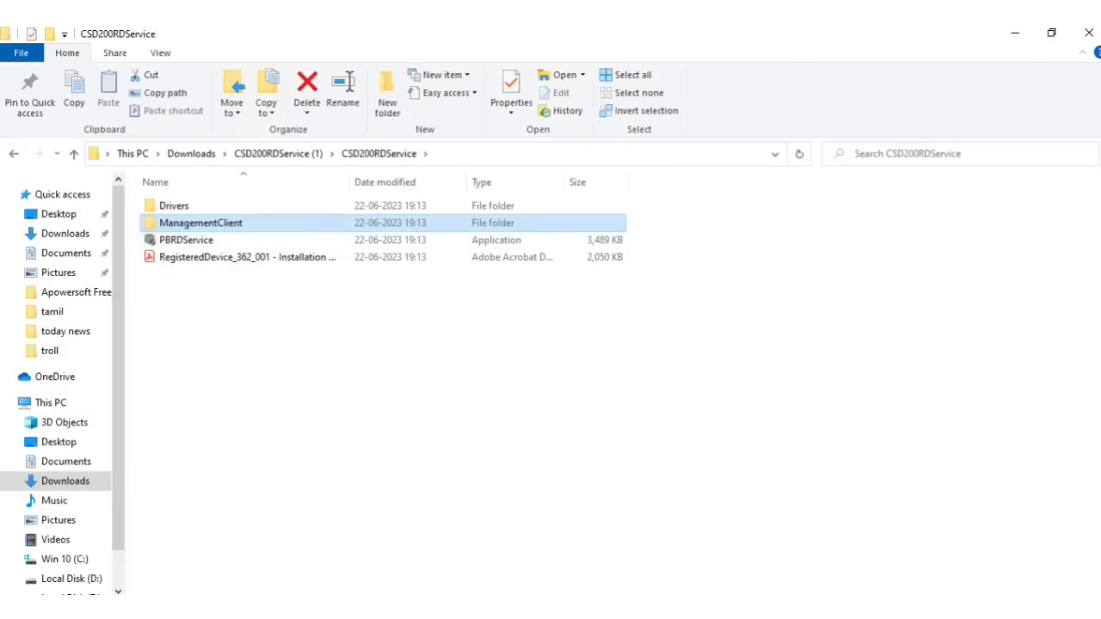
Switch to the browser and skim the Precision CSD200 installation manual, covering the driver wizard, browser certificate exceptions and device registration
key("alt+Tab")
left_click(581, 34)
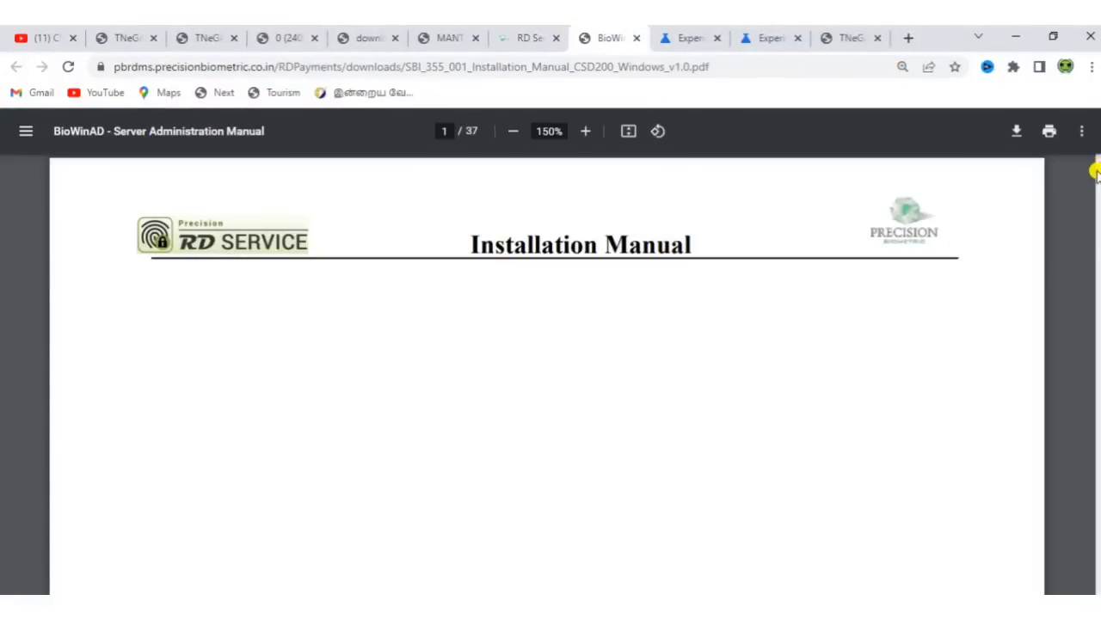
scroll(1094, 205, "down", 1)
left_click_drag(1094, 204, 1075, 342)
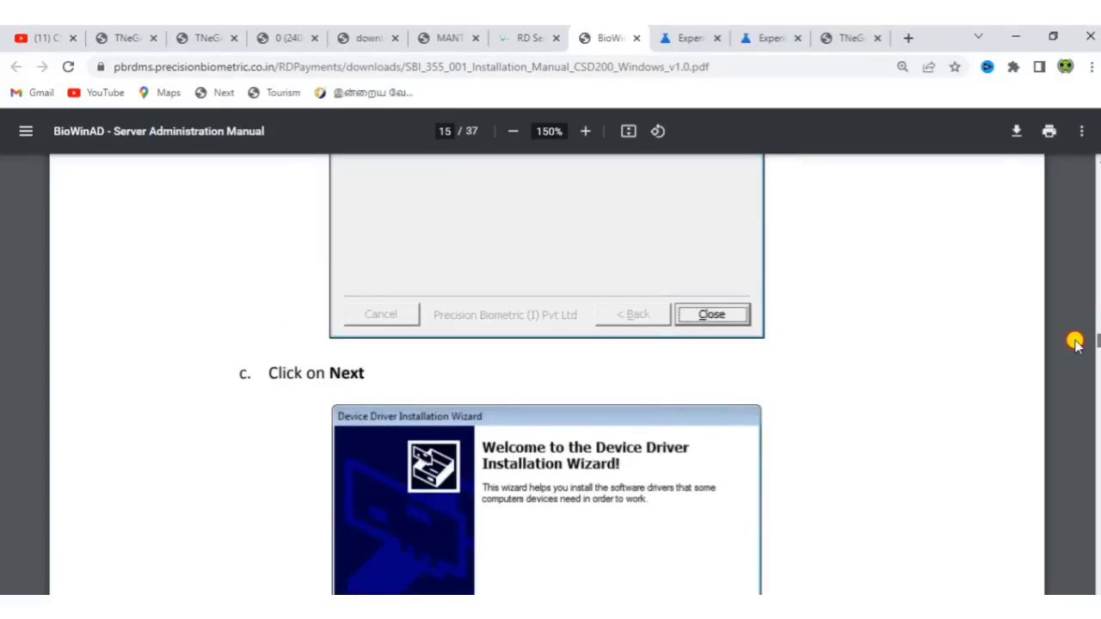
left_click_drag(1075, 342, 1097, 396)
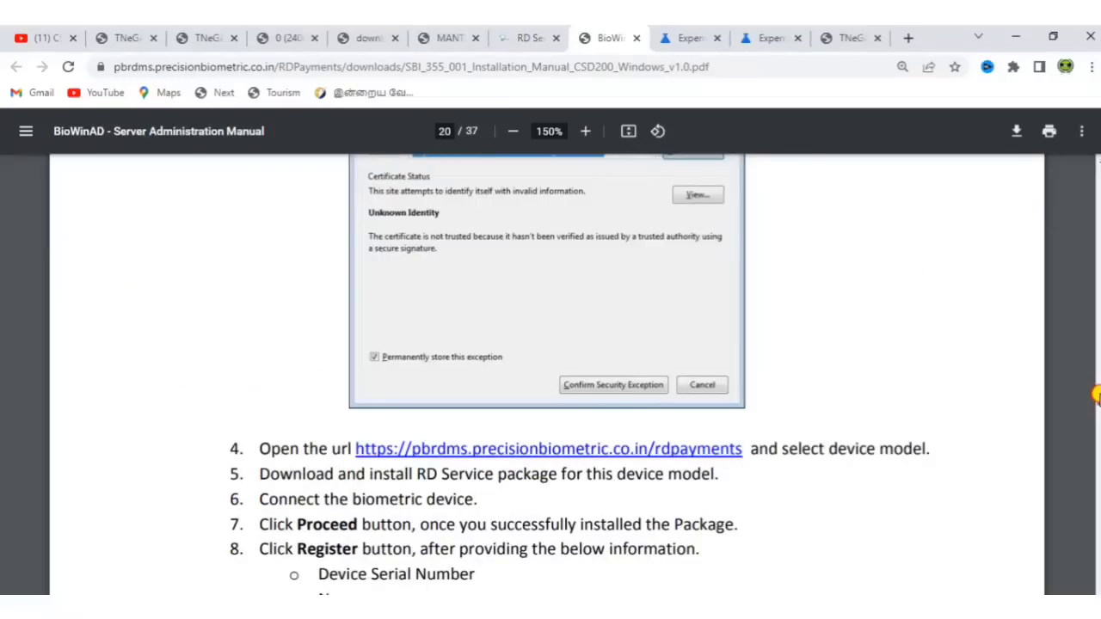
scroll(1096, 396, "up", 3)
scroll(1097, 379, "up", 10)
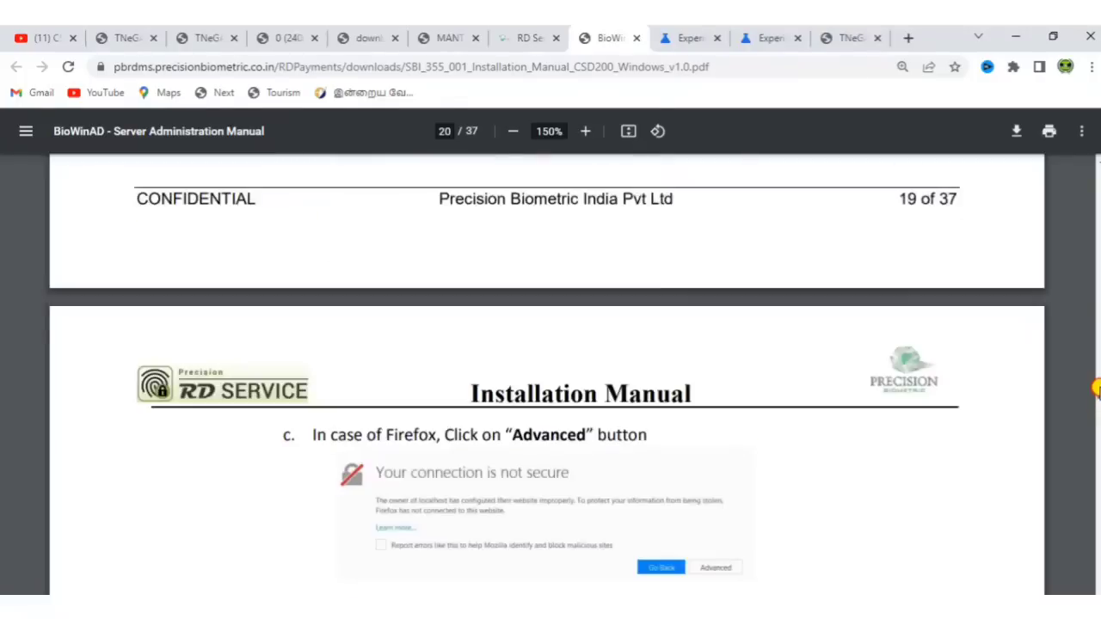
left_click_drag(1095, 370, 1075, 160)
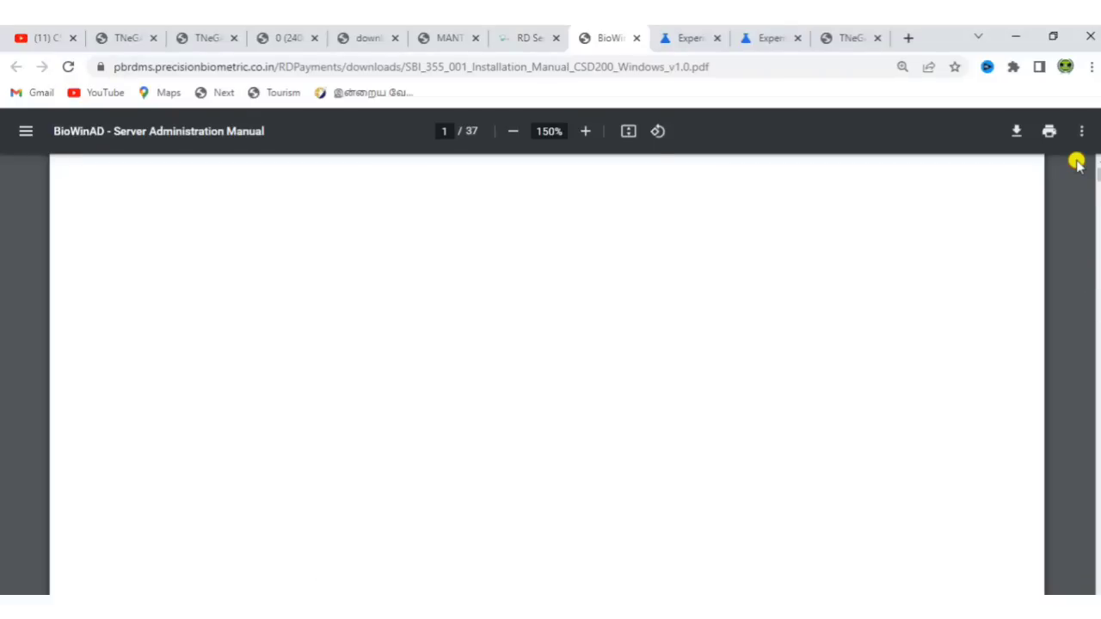
On chrome://flags, find the insecure flags, enable "Allow invalid certificates for resources loaded from localhost" and relaunch Chrome
left_click(704, 32)
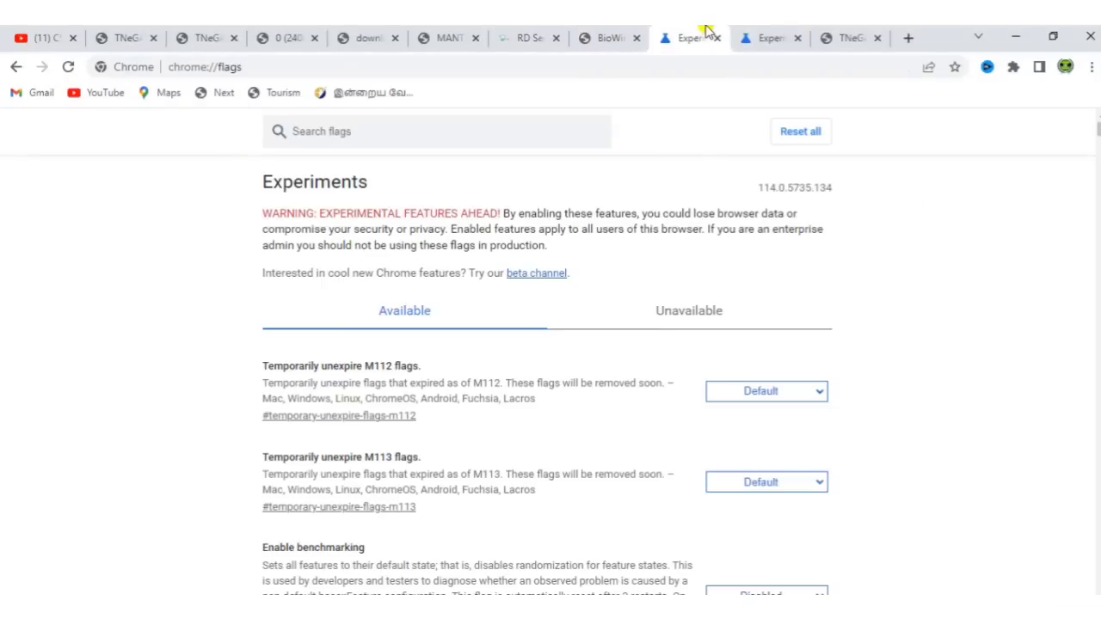
left_click(297, 69)
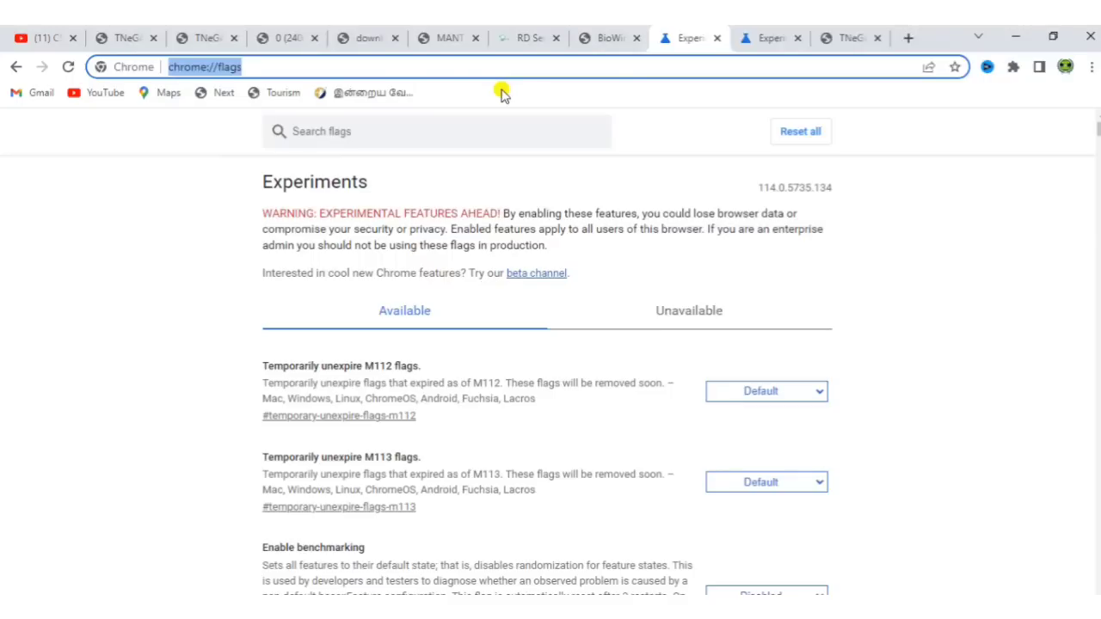
left_click(391, 134)
left_click(747, 38)
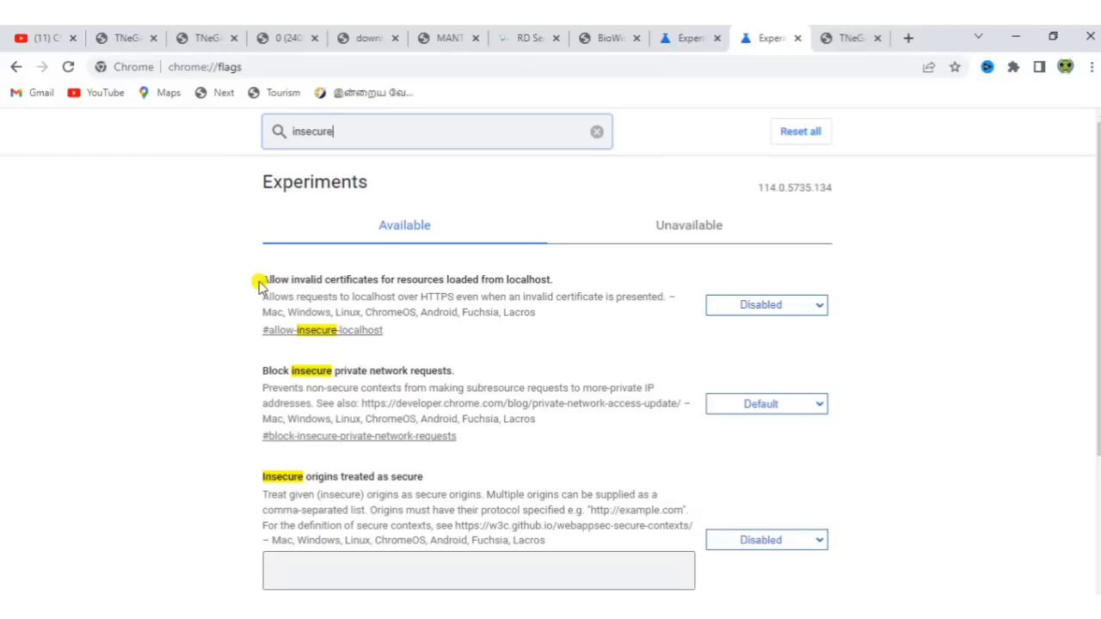
left_click(731, 311)
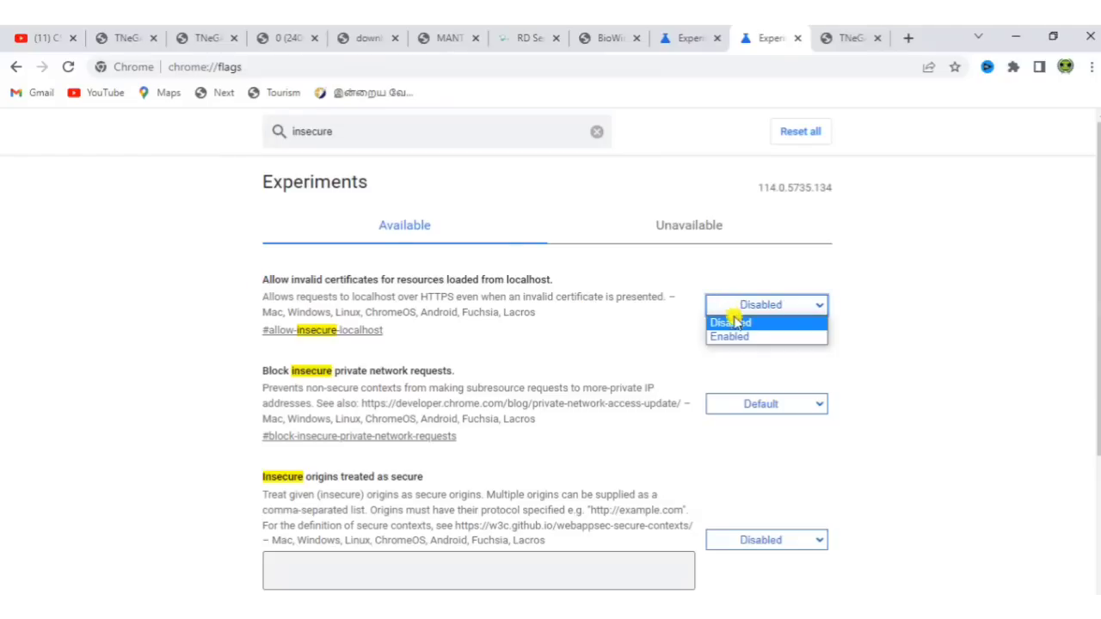
left_click(740, 335)
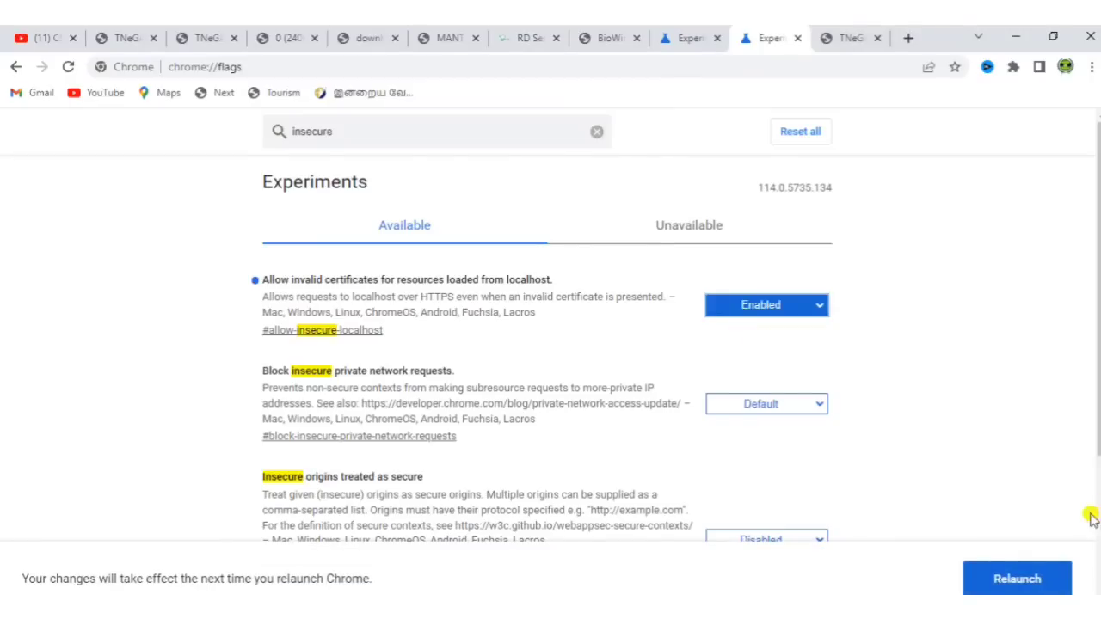
left_click(1004, 580)
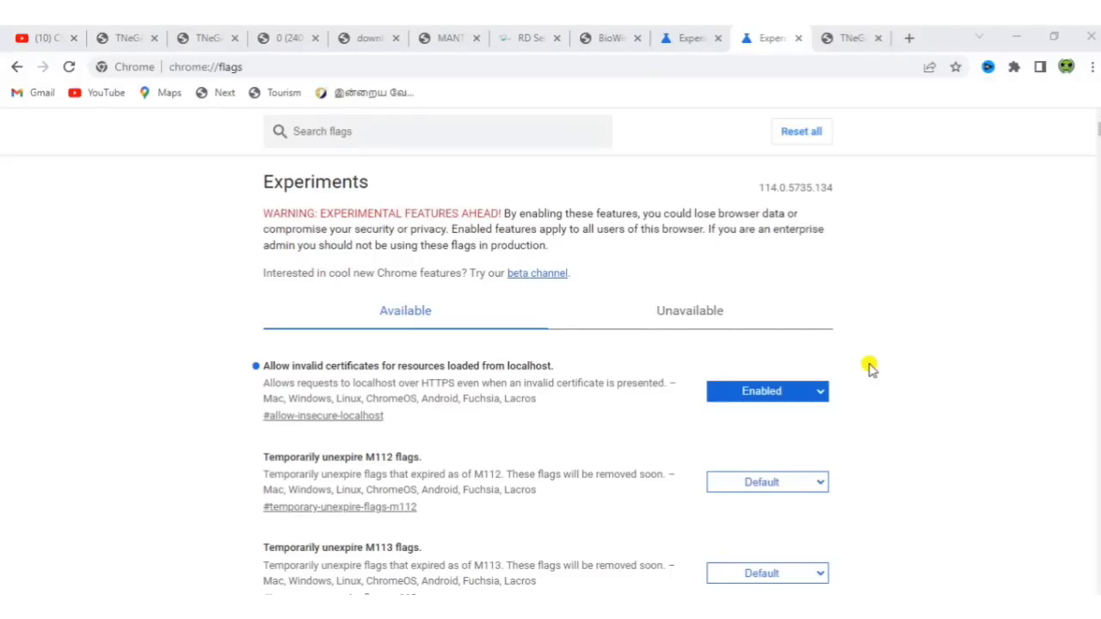
Log in to the e-Sevai portal by capturing a fingerprint with the MANTRA RD make, and open the Services page
left_click(311, 31)
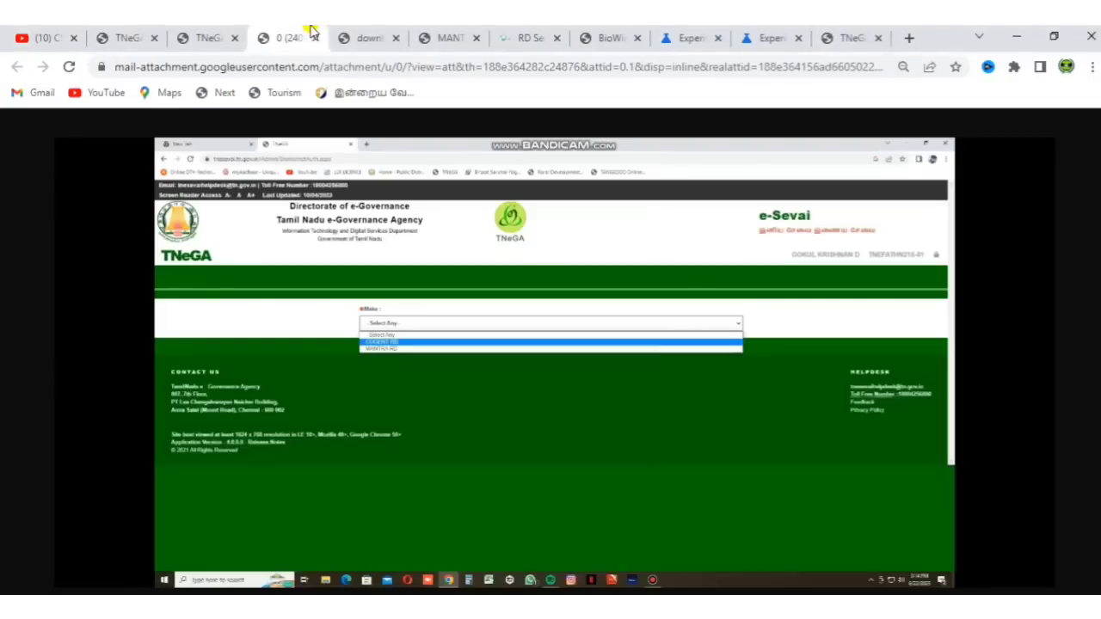
double_click(317, 119)
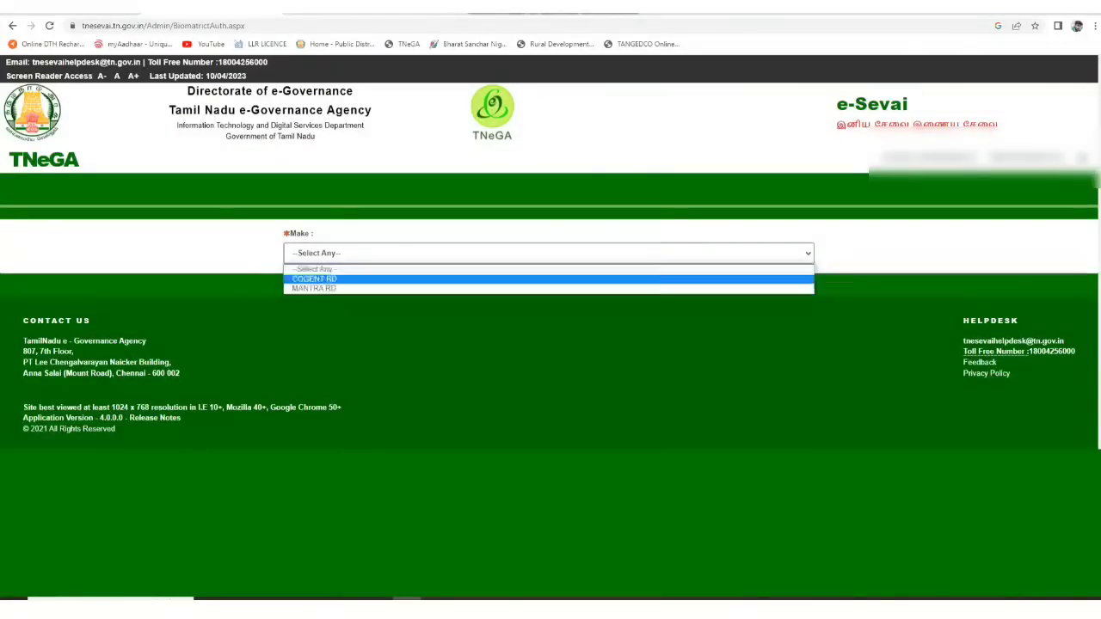
key("Return")
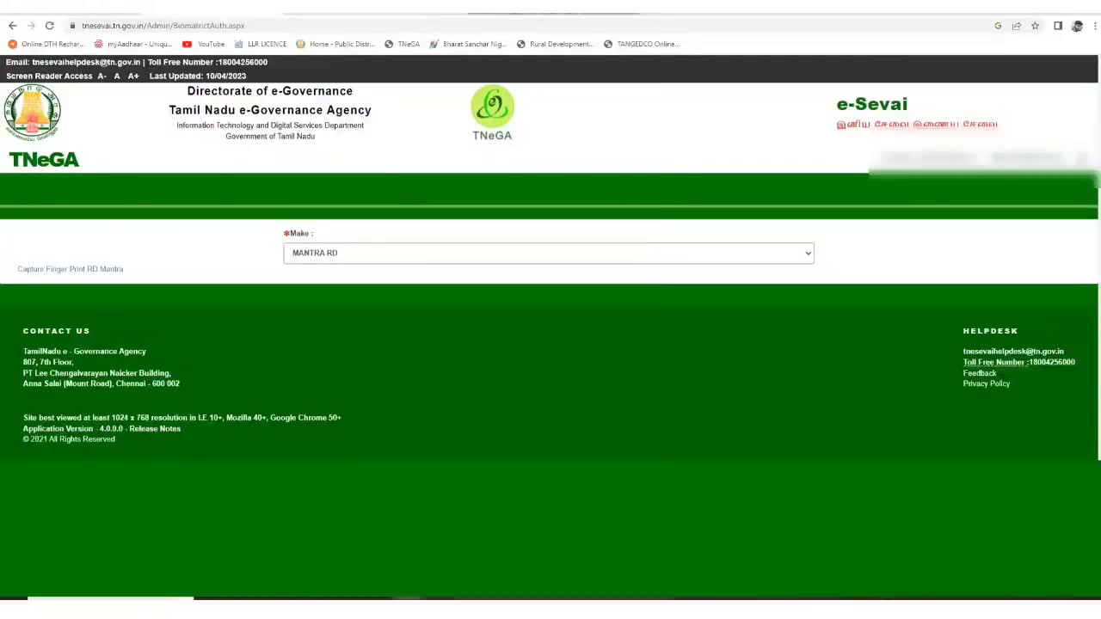
left_click(70, 269)
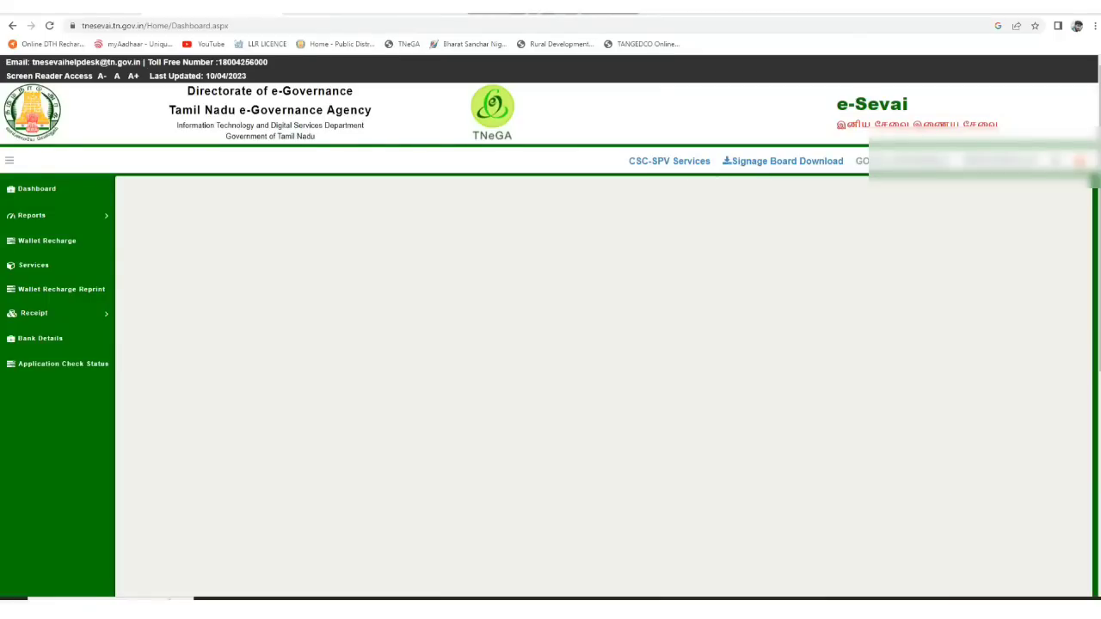
left_click(34, 265)
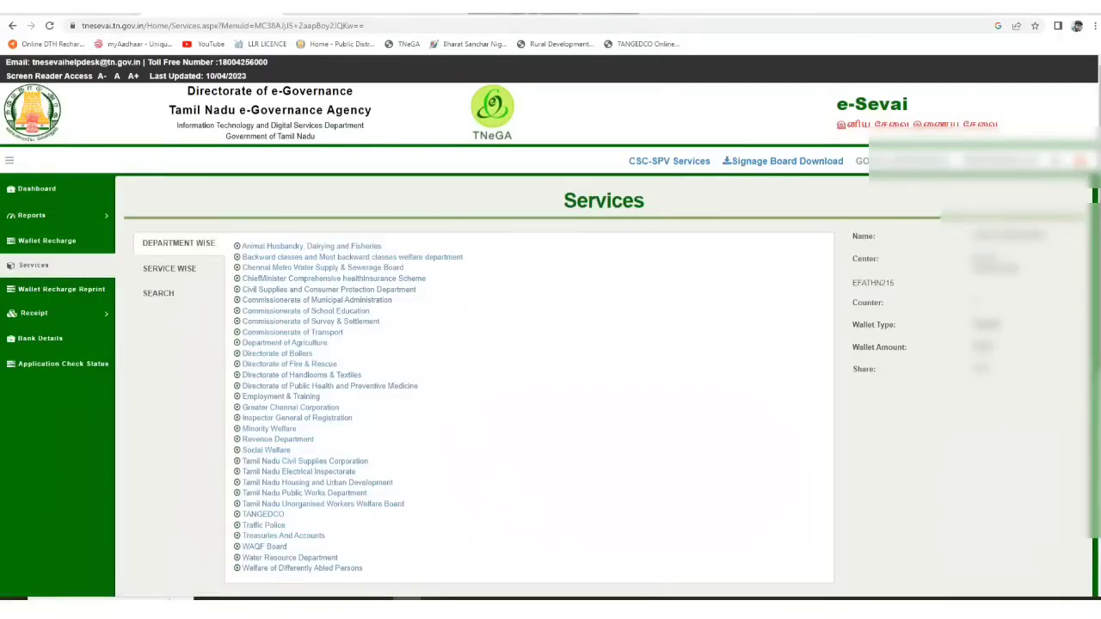